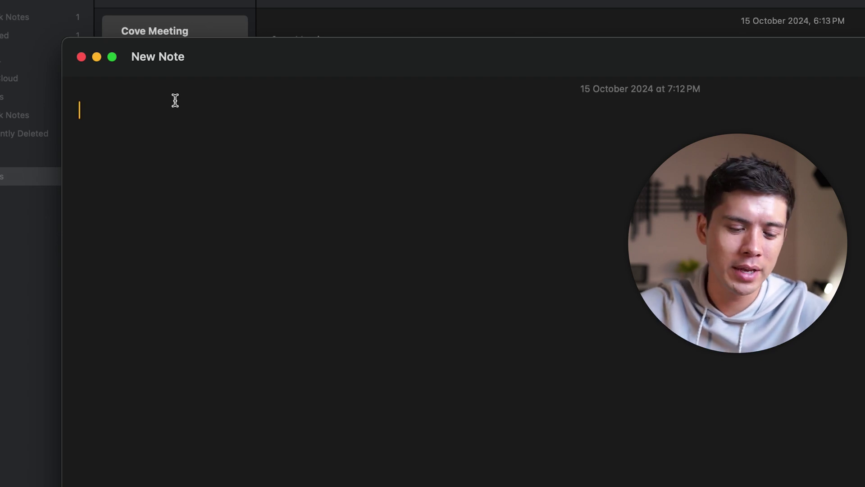
# - Write 'I can start writing notes' in a new quick note, then return to the Cove Meeting note
pyautogui.write('I can ')
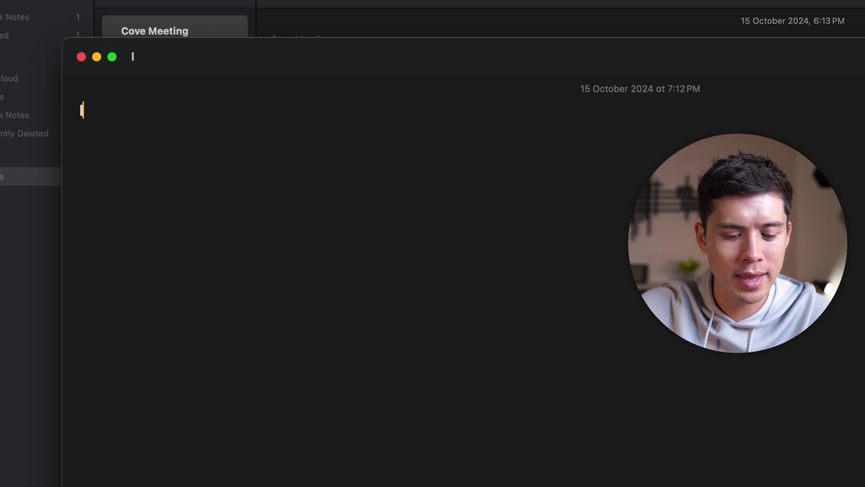
pyautogui.write('start writing notes')
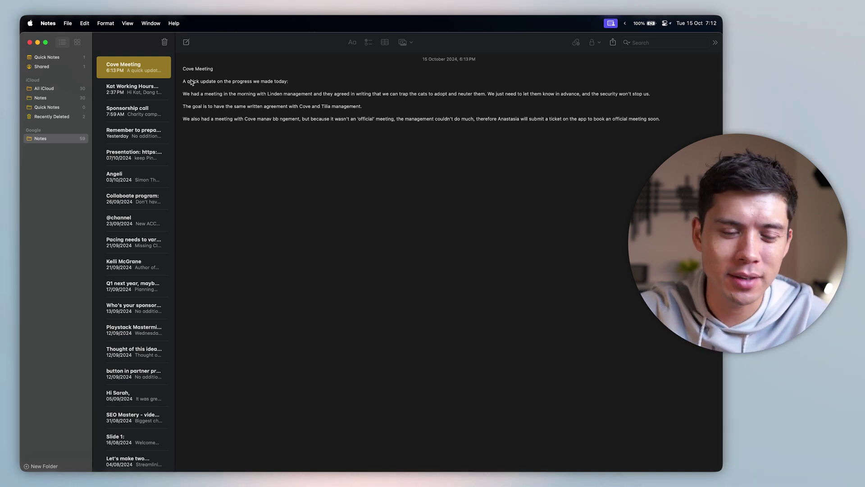
pyautogui.moveTo(208, 94); pyautogui.dragTo(385, 99)
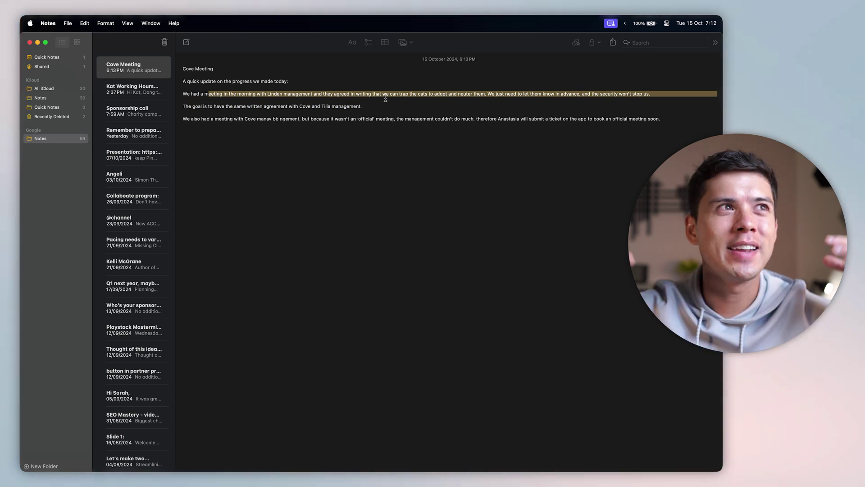
pyautogui.click(382, 94)
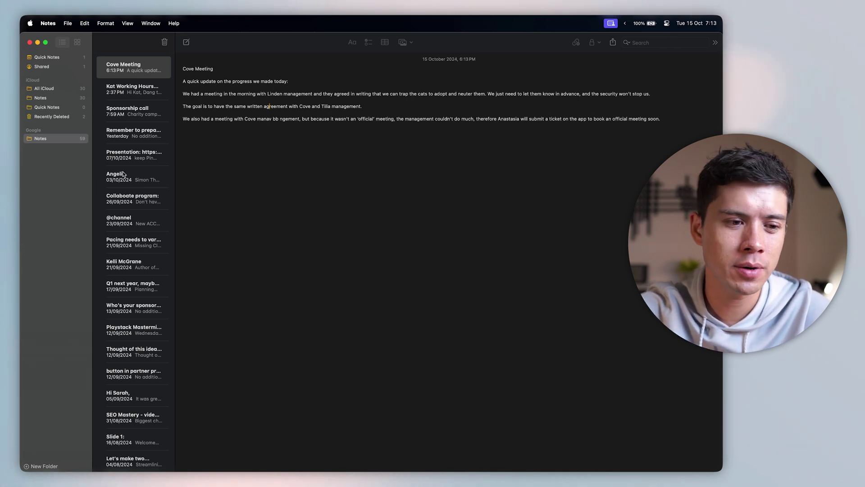
pyautogui.scroll(-5, 123, 174)
pyautogui.scroll(5, 123, 174)
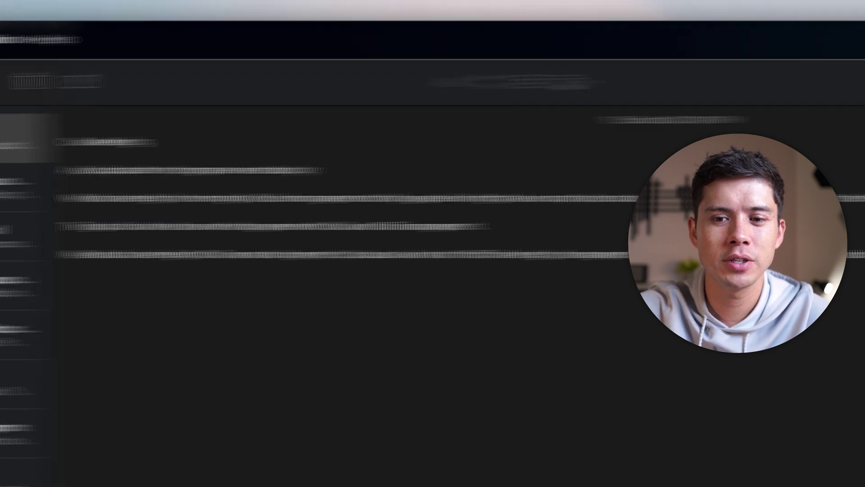
pyautogui.click(864, 75)
pyautogui.write('K')
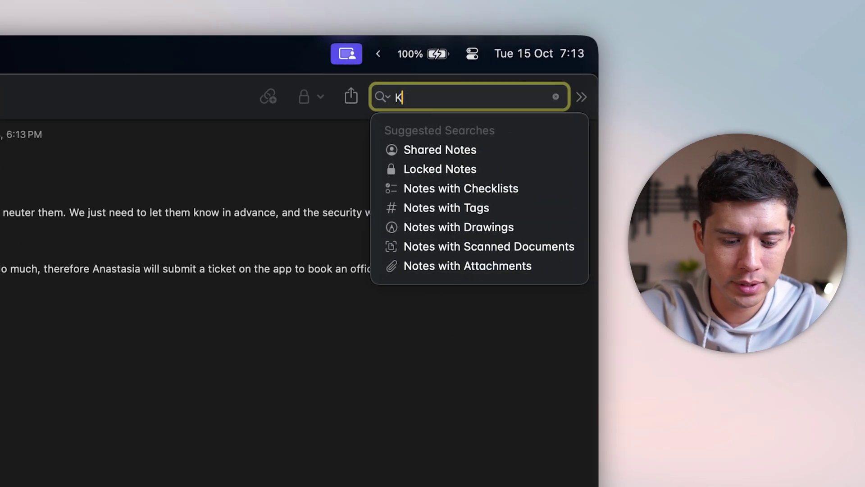
pyautogui.write('elli')
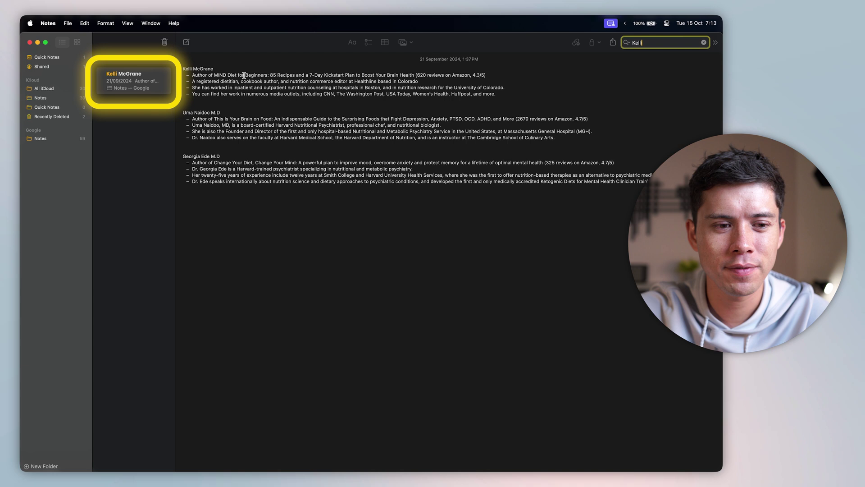
pyautogui.moveTo(244, 76); pyautogui.dragTo(258, 76)
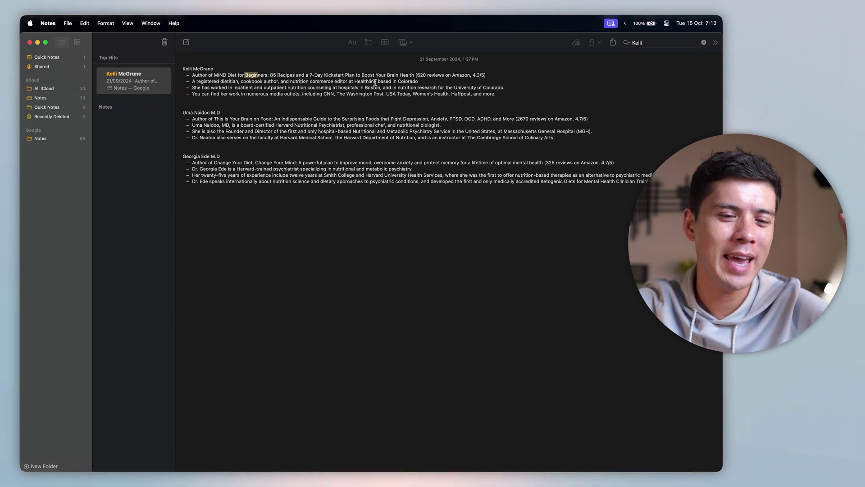
pyautogui.moveTo(216, 78); pyautogui.dragTo(375, 177)
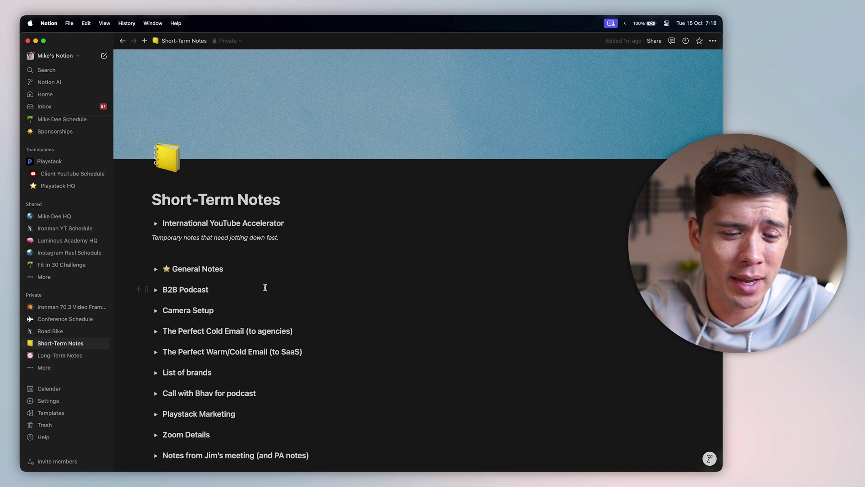
# - Scroll through the Short-Term Notes page to review its collapsed note sections
pyautogui.scroll(-2, 265, 287)
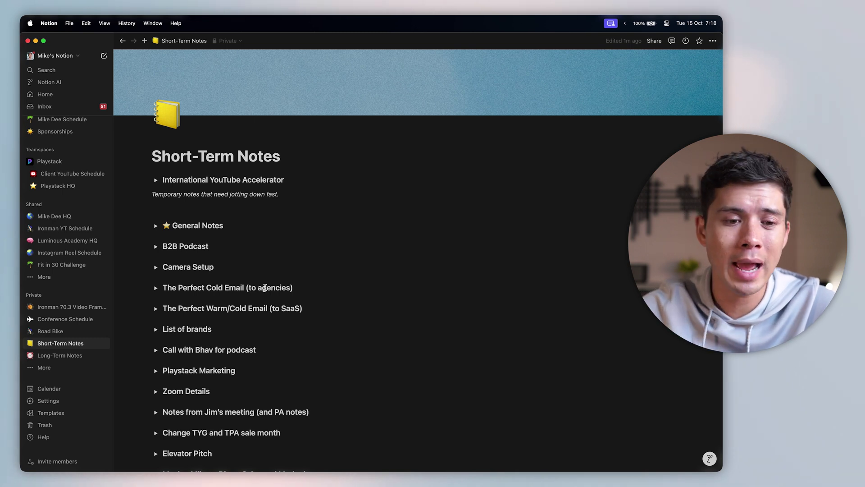
pyautogui.scroll(-6, 260, 199)
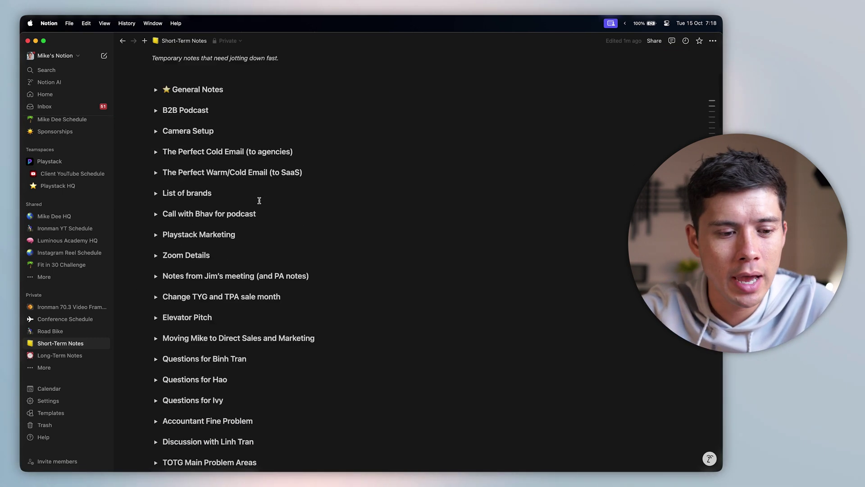
pyautogui.scroll(5, 241, 243)
pyautogui.scroll(-8, 240, 244)
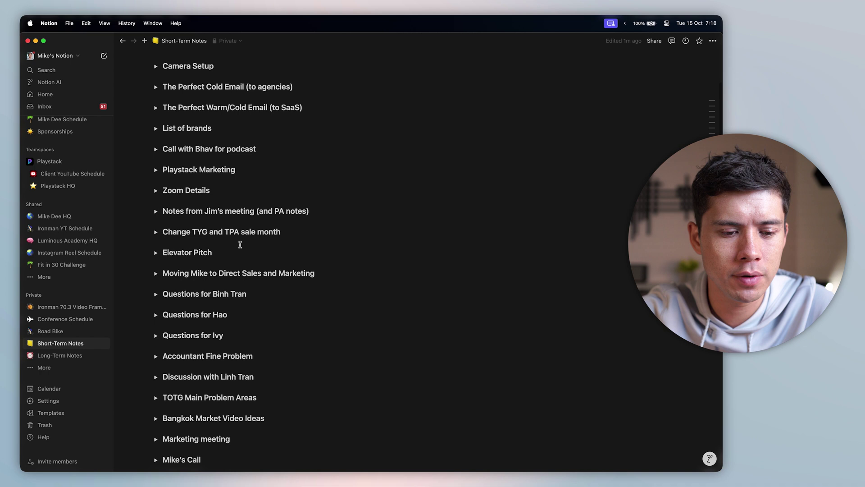
pyautogui.scroll(10, 239, 244)
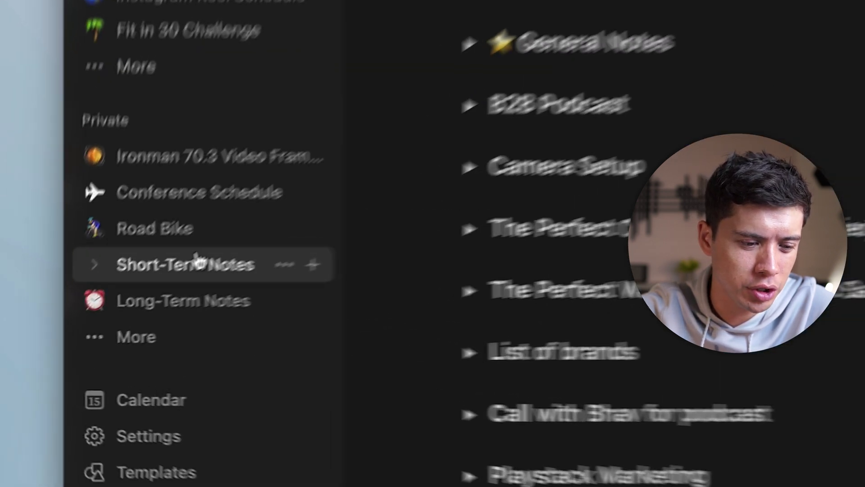
# - Peek at Long-Term Notes, return to Short-Term Notes, and expand then collapse a questions toggle
pyautogui.click(68, 350)
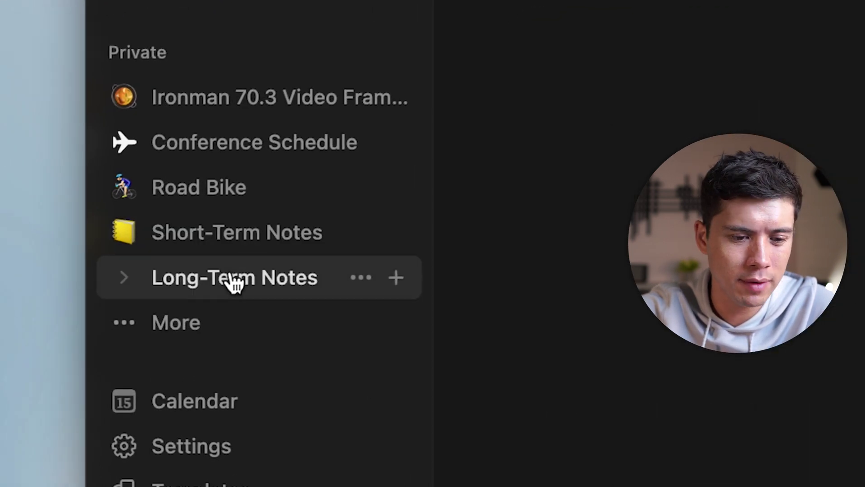
pyautogui.click(250, 229)
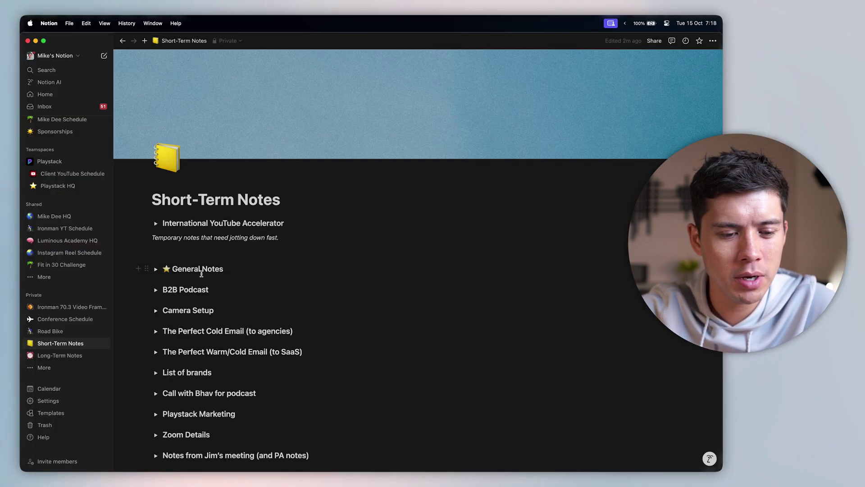
pyautogui.scroll(-7, 201, 273)
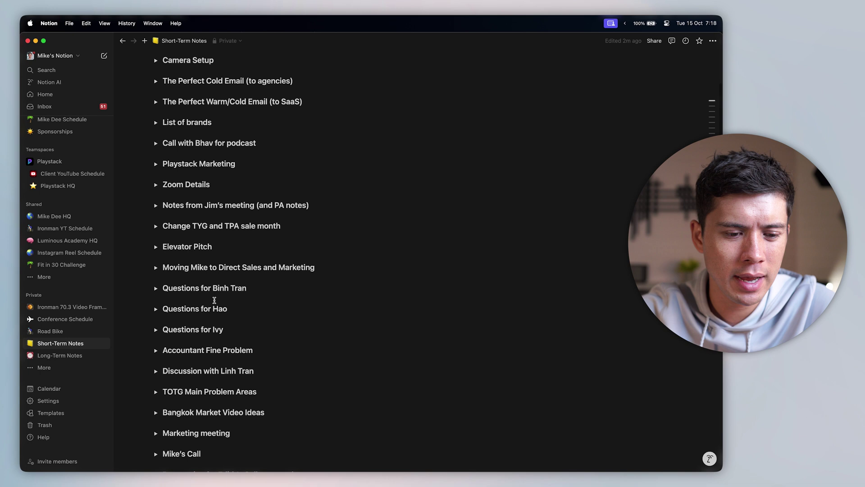
pyautogui.click(155, 283)
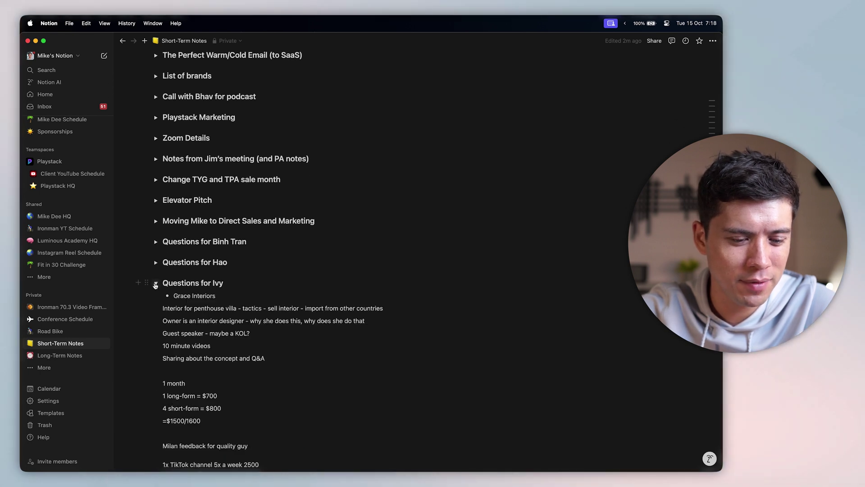
pyautogui.click(155, 285)
# - Highlight the word Singapore and the text of another questions heading
pyautogui.scroll(-5, 180, 306)
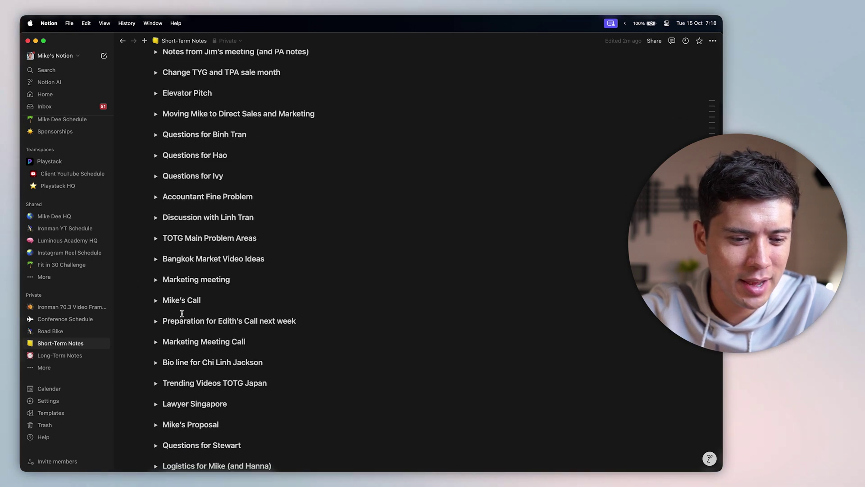
pyautogui.scroll(-3, 184, 313)
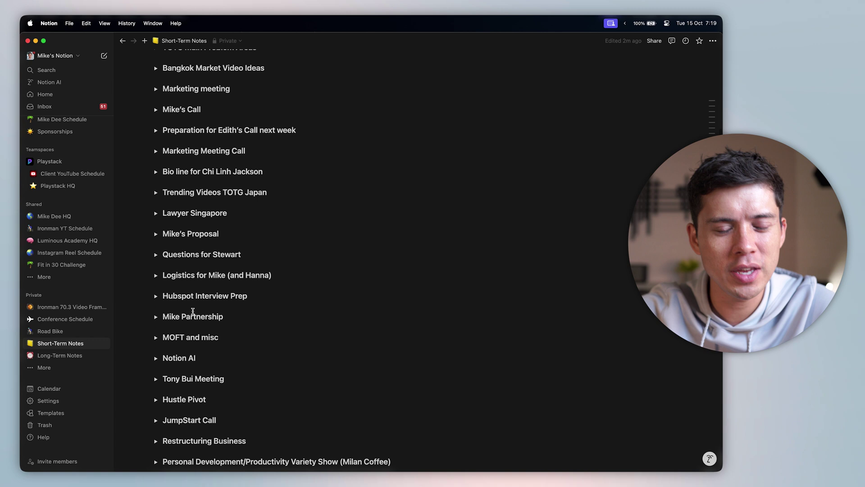
pyautogui.scroll(-1, 193, 273)
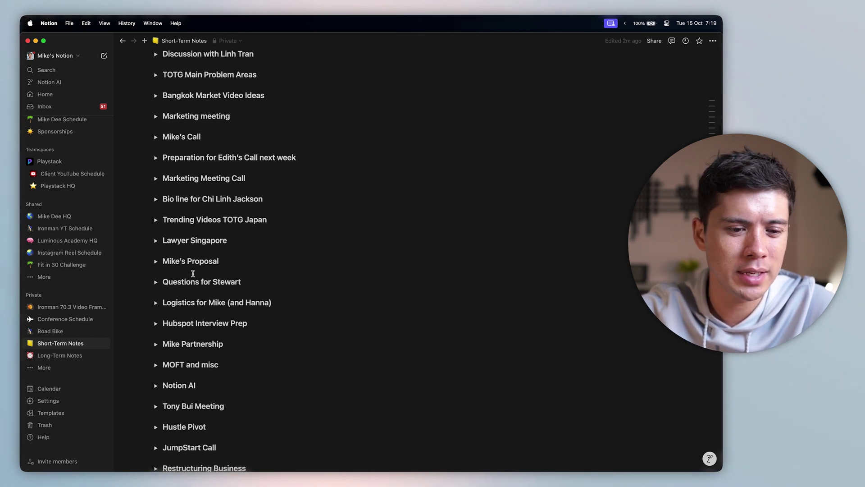
pyautogui.moveTo(227, 240); pyautogui.dragTo(163, 240)
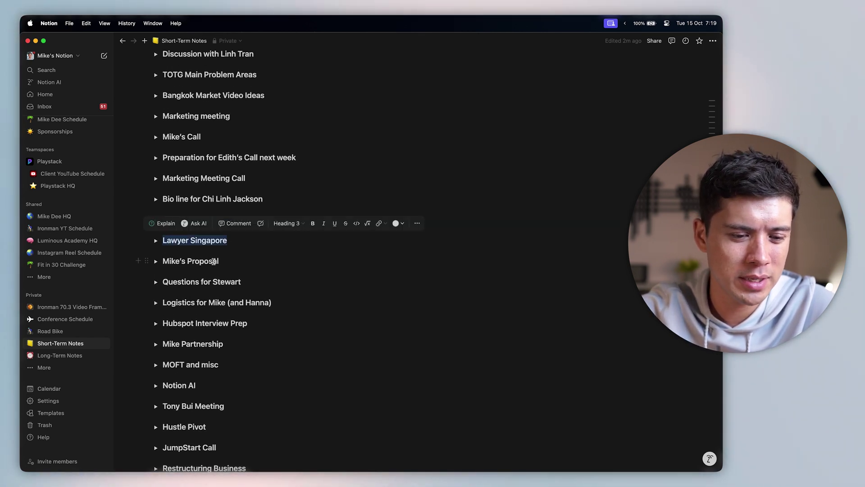
pyautogui.moveTo(239, 280); pyautogui.dragTo(159, 284)
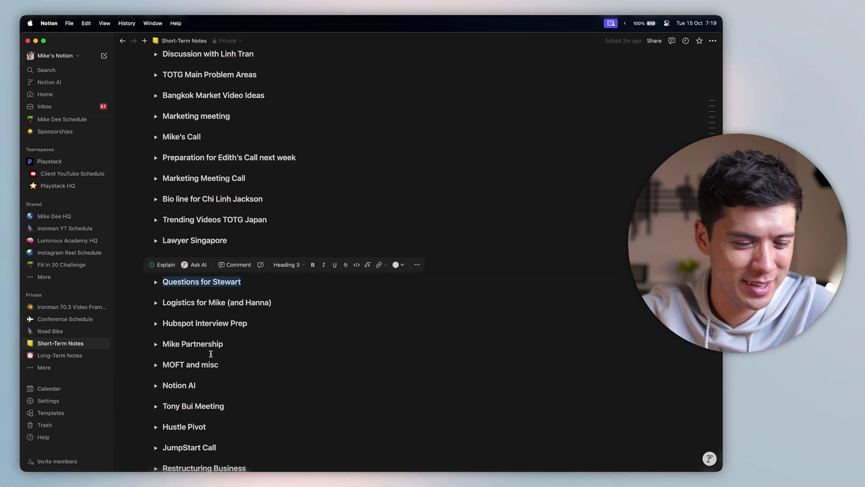
pyautogui.scroll(-3, 209, 356)
pyautogui.moveTo(206, 296); pyautogui.dragTo(157, 298)
# - Expand the List of brands toggle to view its table, then collapse it
pyautogui.scroll(-15, 272, 378)
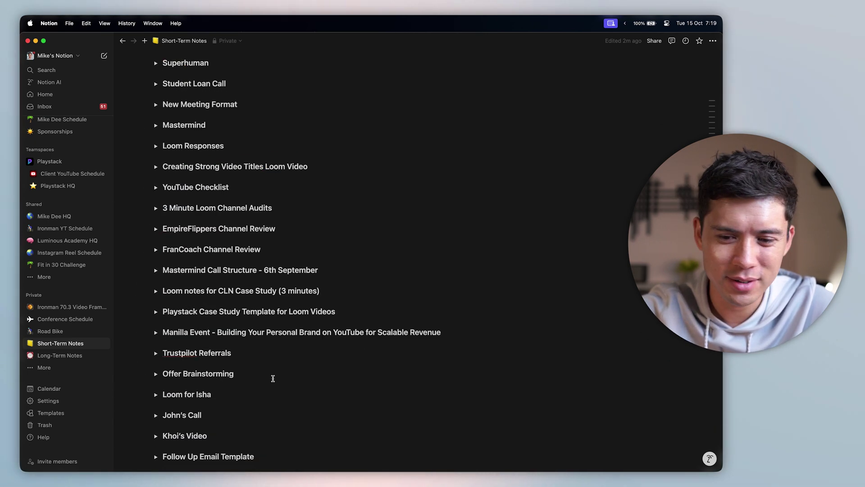
pyautogui.scroll(-8, 272, 378)
pyautogui.scroll(20, 272, 378)
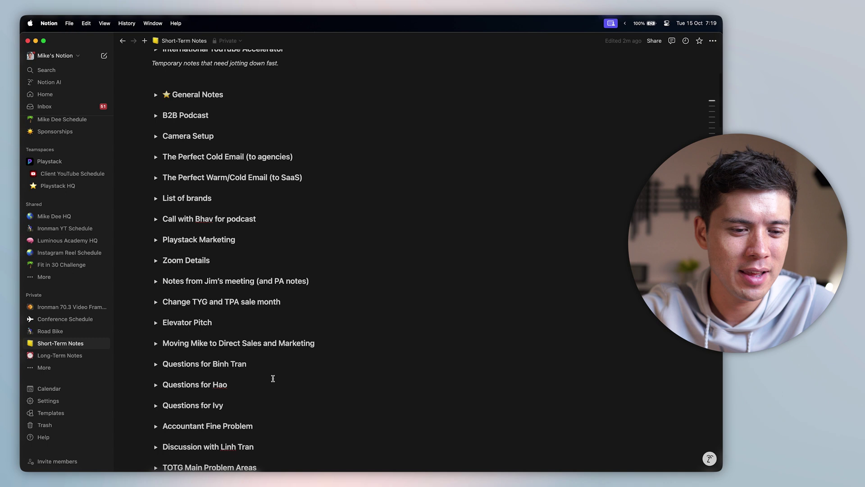
pyautogui.scroll(-2, 167, 108)
pyautogui.click(156, 120)
pyautogui.scroll(-10, 223, 252)
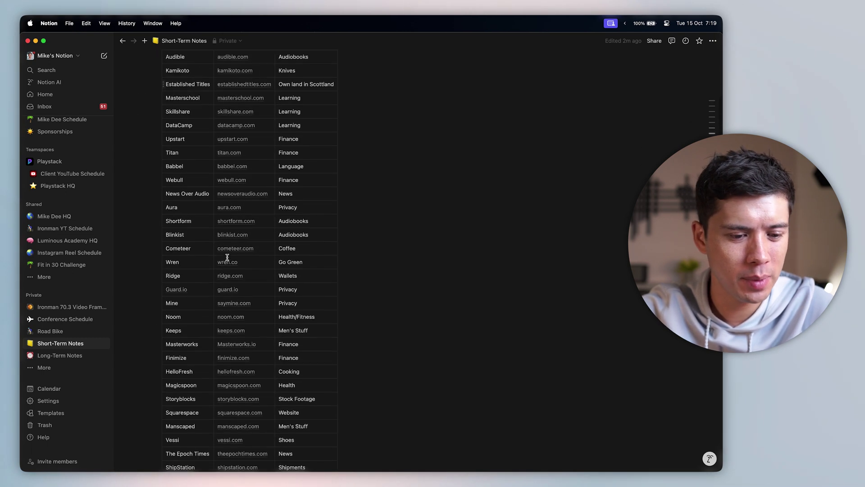
pyautogui.scroll(8, 228, 259)
pyautogui.scroll(4, 227, 260)
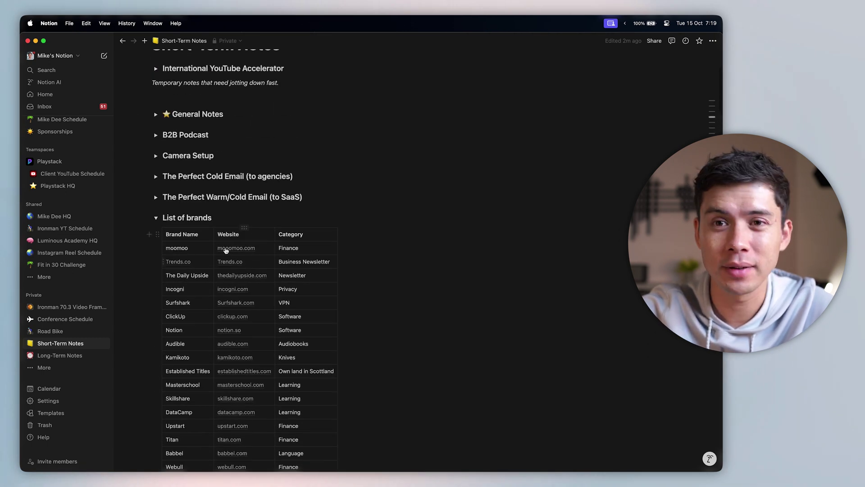
pyautogui.click(156, 218)
# - Bring the blank '...' placeholder toggles below Videos into view
pyautogui.scroll(4, 156, 217)
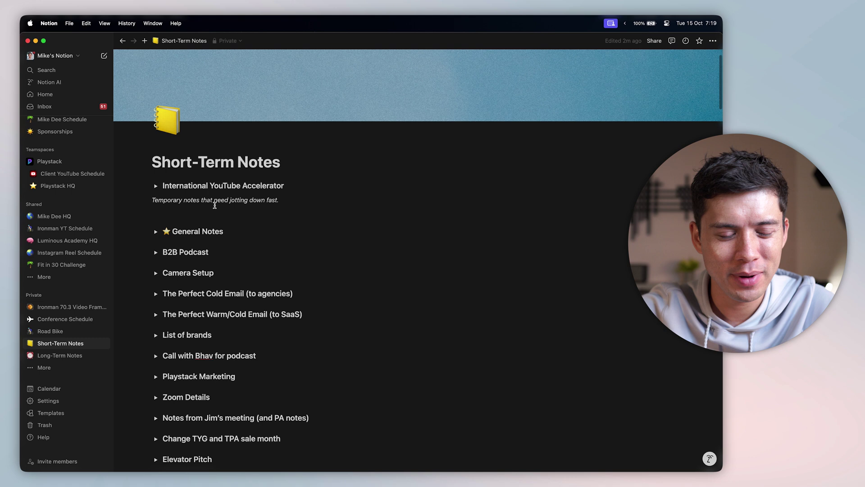
pyautogui.scroll(-2, 208, 217)
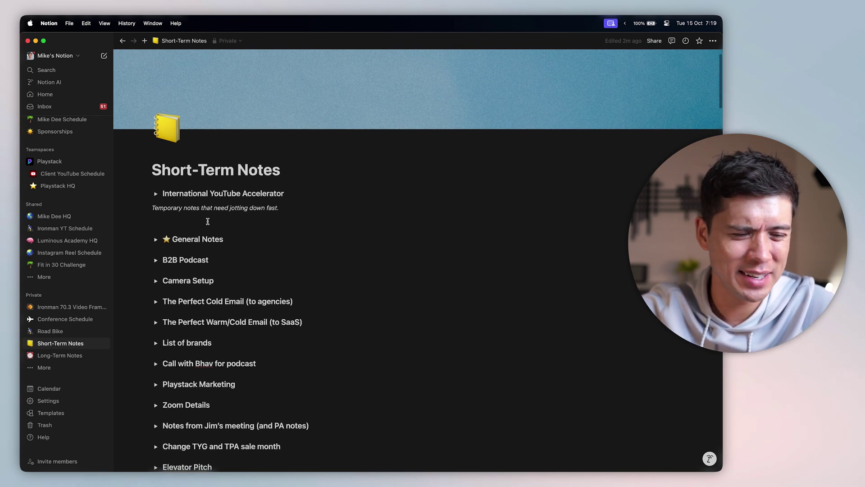
pyautogui.scroll(-15, 187, 267)
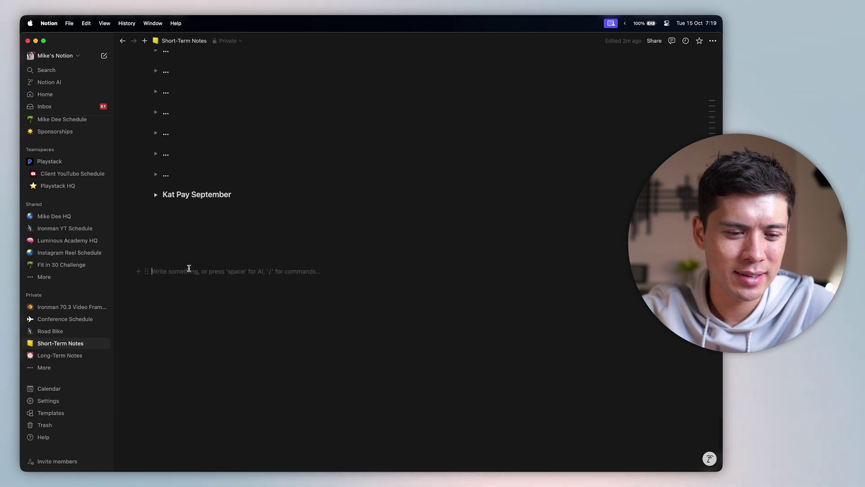
pyautogui.scroll(6, 188, 270)
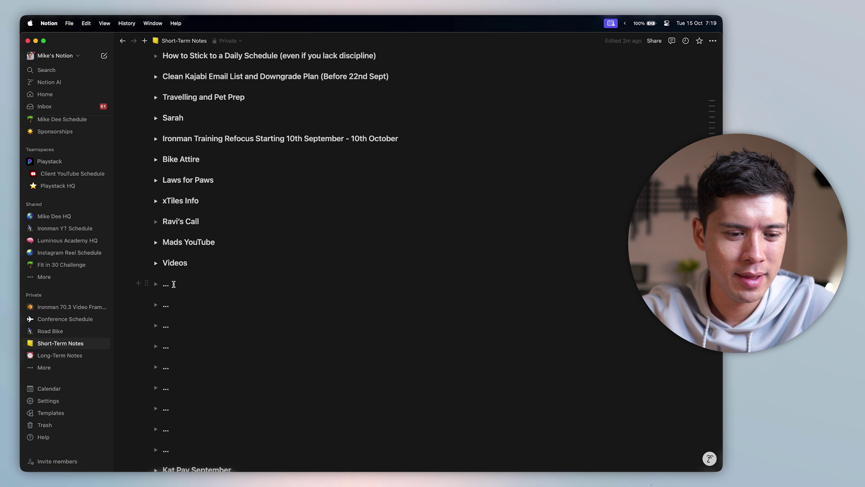
# - Rename the blank toggle to a Zoom meeting with a contact and add an empty bullet inside it
pyautogui.press('BackSpace')
pyautogui.press('BackSpace')
pyautogui.press('BackSpace')
pyautogui.write('Z')
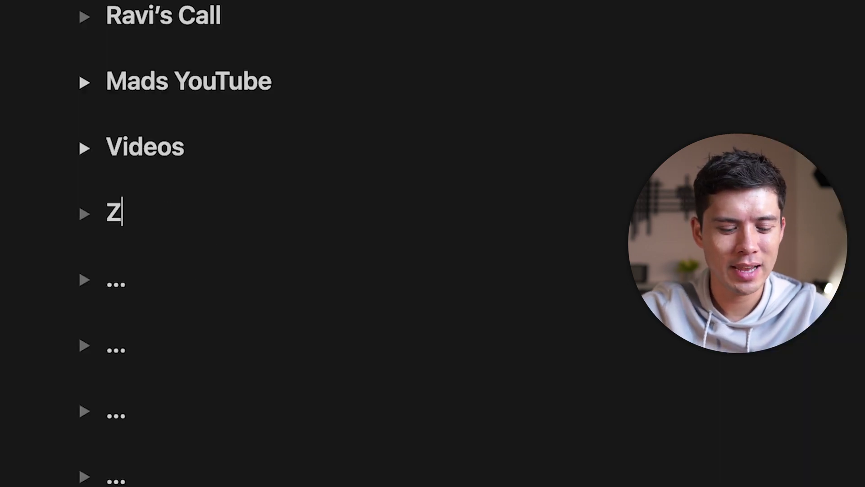
pyautogui.write('oom meeting with')
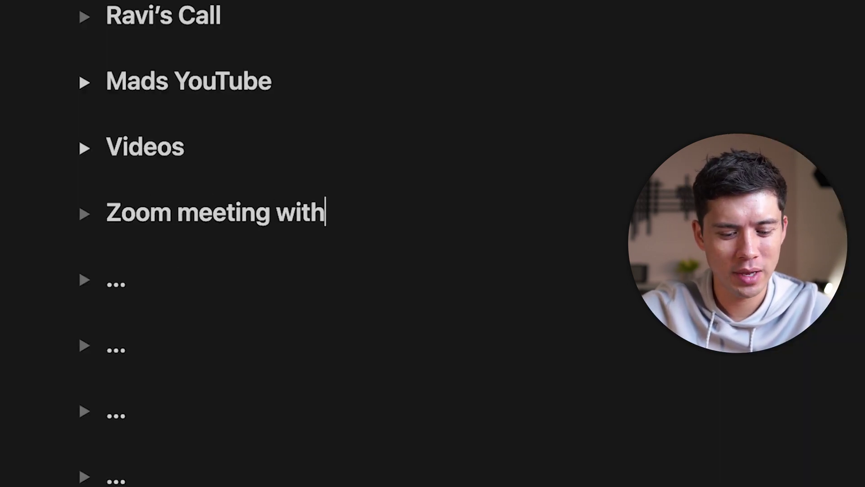
pyautogui.write(' Bob')
pyautogui.click(85, 213)
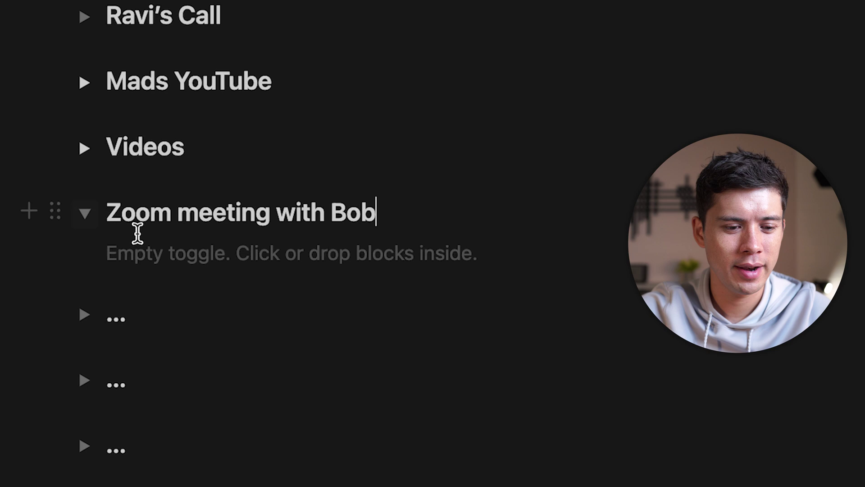
pyautogui.click(204, 269)
pyautogui.write('-')
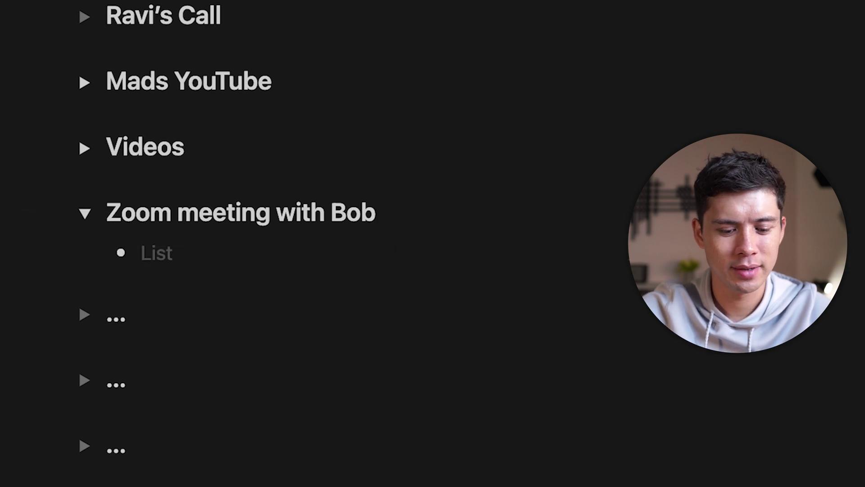
pyautogui.click(85, 213)
pyautogui.scroll(-15, 78, 91)
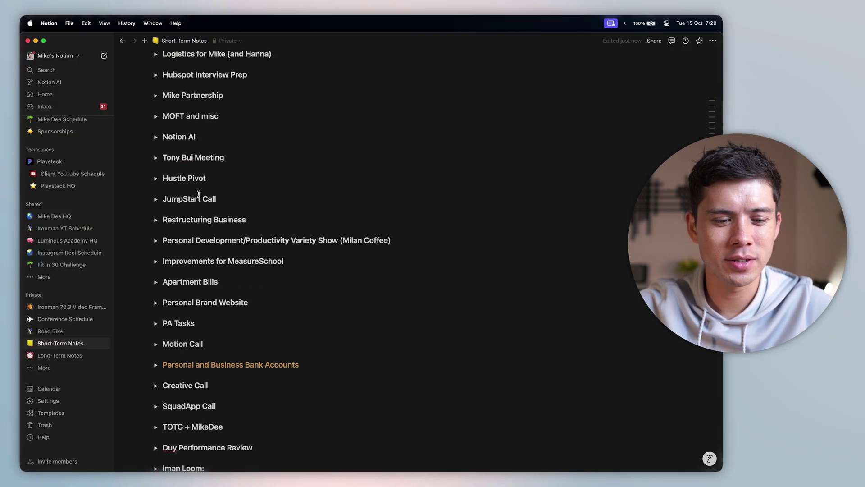
pyautogui.scroll(-5, 188, 201)
pyautogui.scroll(20, 173, 226)
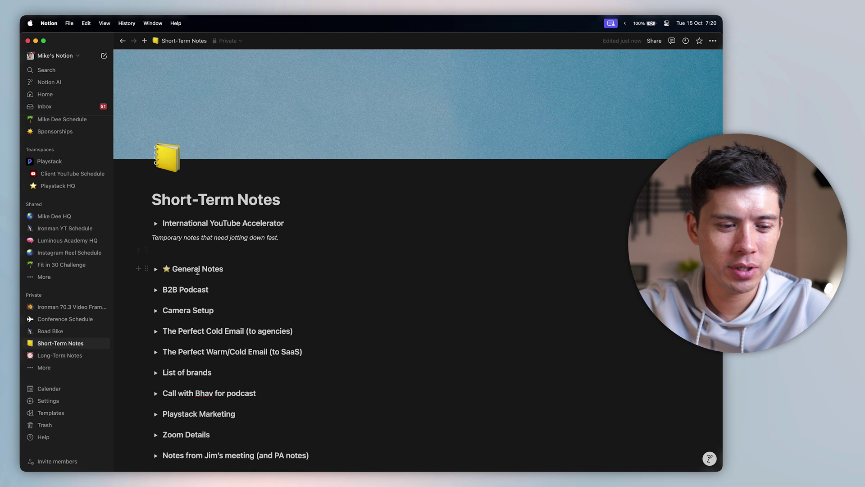
pyautogui.press('super+Tab')
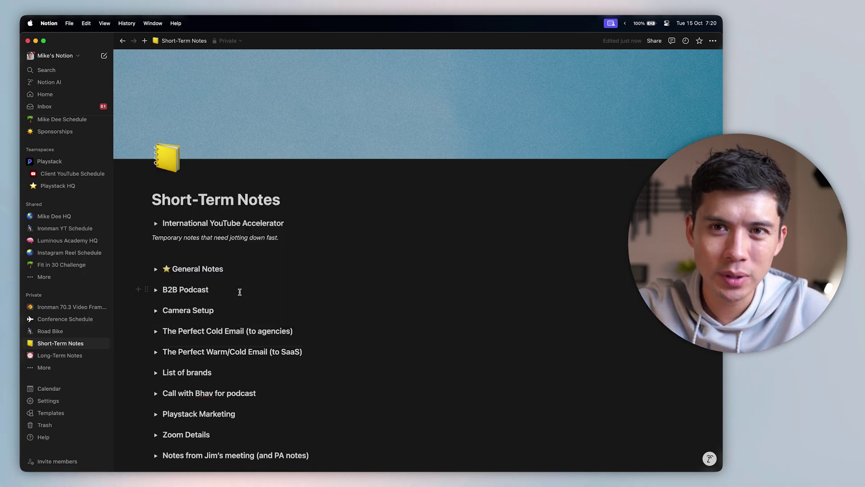
# - Open Long-Term Notes and browse the District 2, District 7 and Empire City coffee shops
pyautogui.click(68, 356)
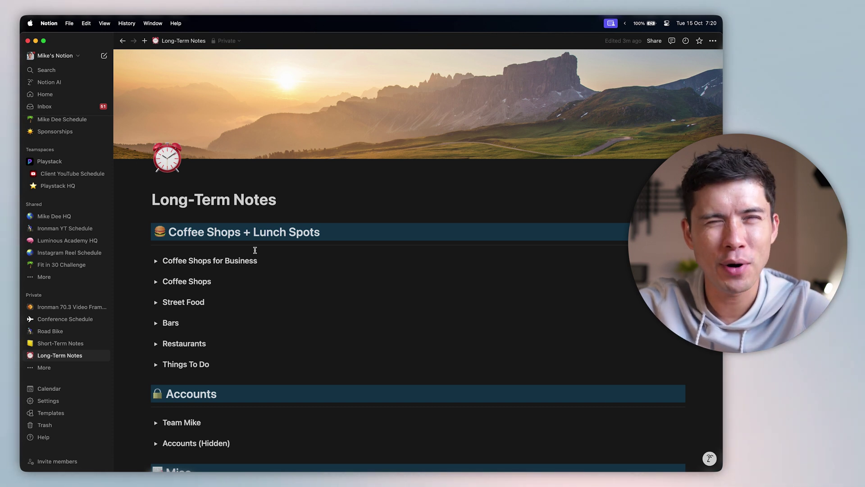
pyautogui.scroll(-1, 250, 257)
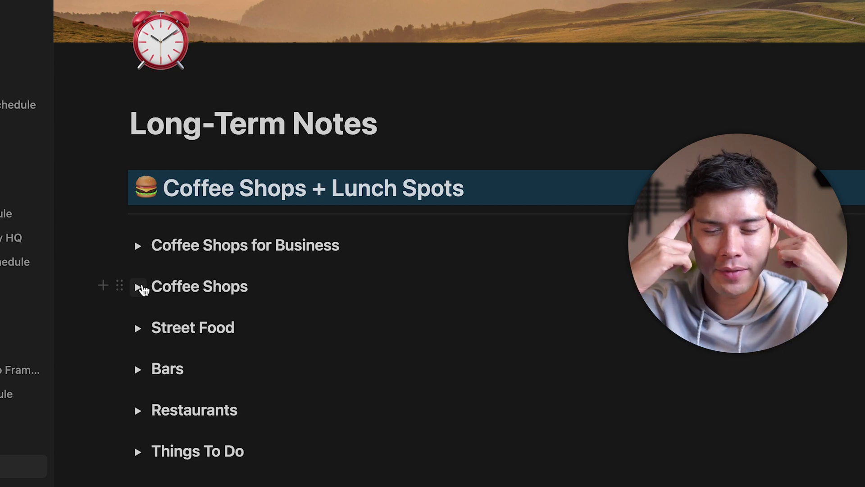
pyautogui.click(141, 287)
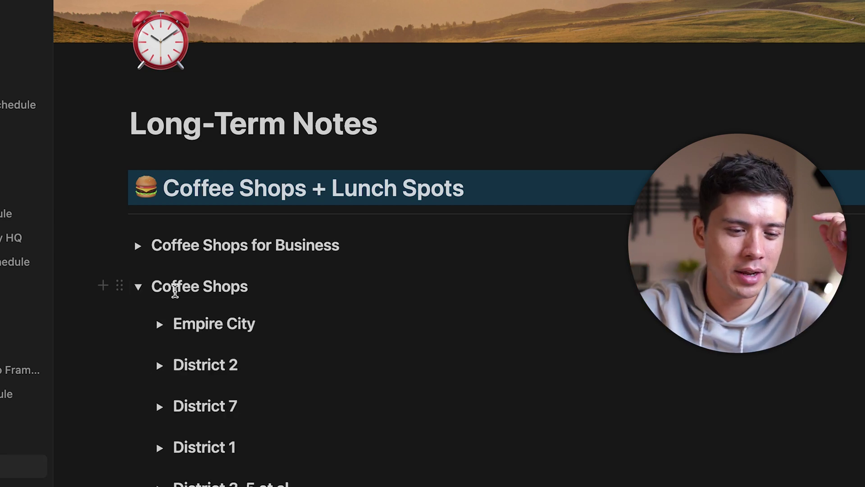
pyautogui.scroll(-1, 174, 378)
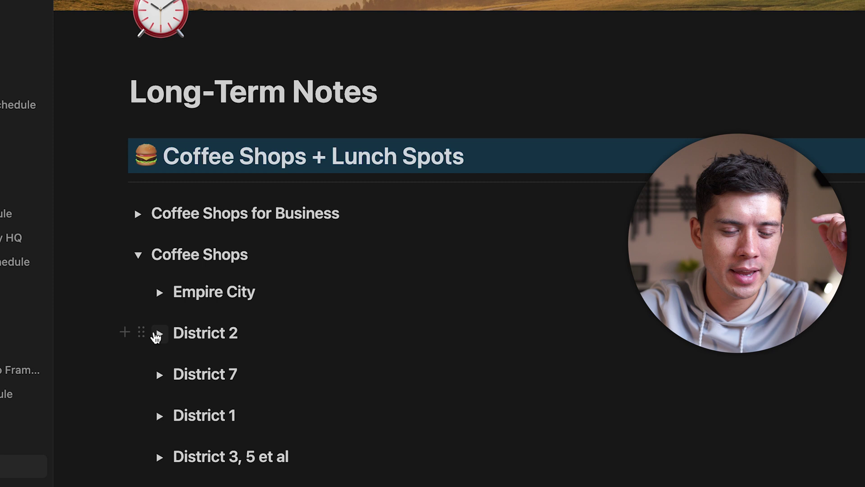
pyautogui.click(160, 333)
pyautogui.click(160, 334)
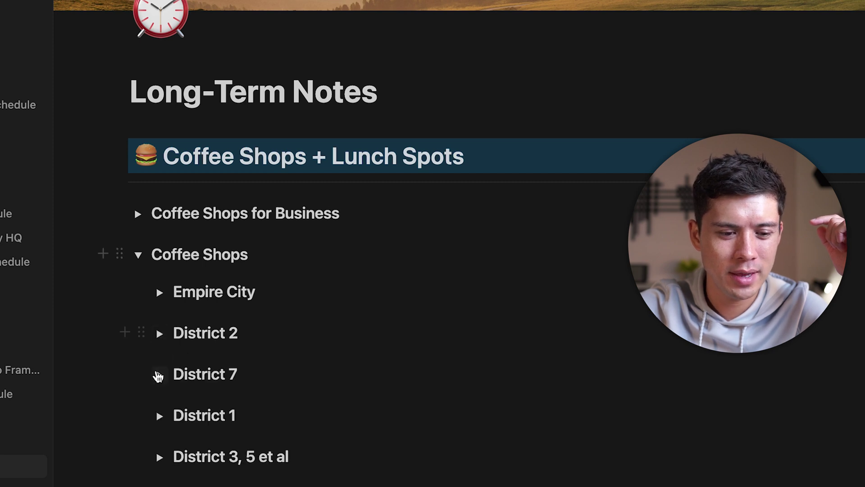
pyautogui.click(159, 374)
pyautogui.click(159, 375)
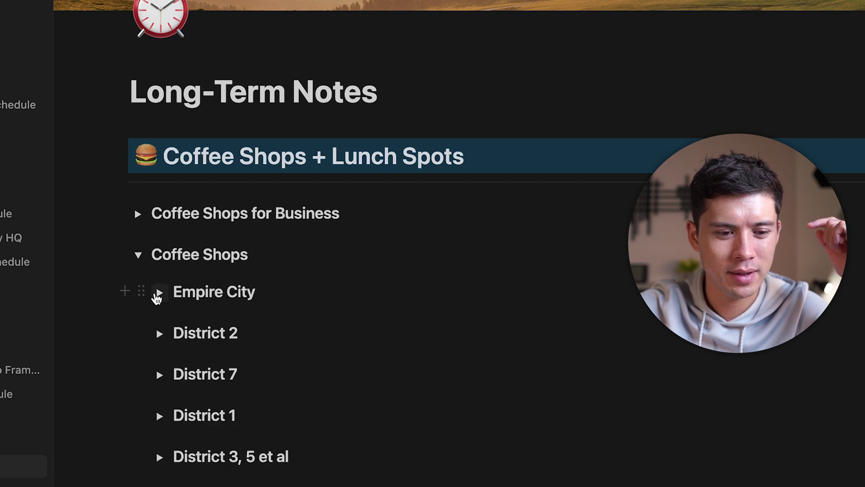
pyautogui.click(159, 292)
pyautogui.click(159, 292)
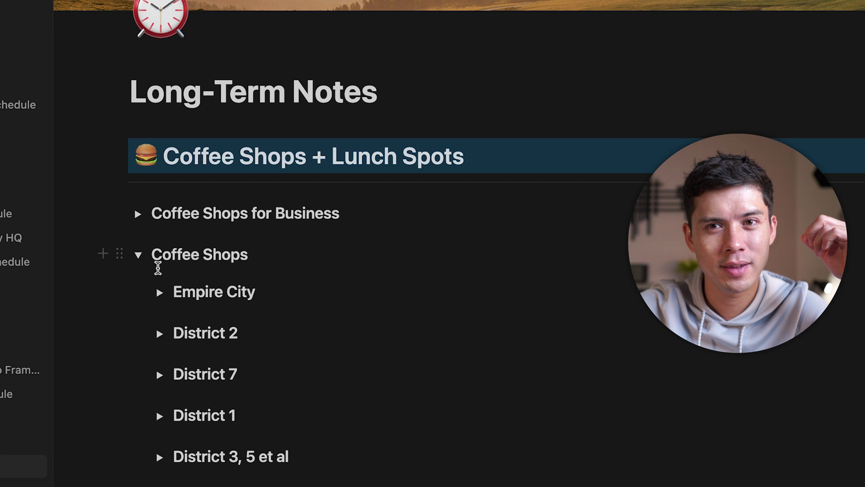
pyautogui.click(138, 255)
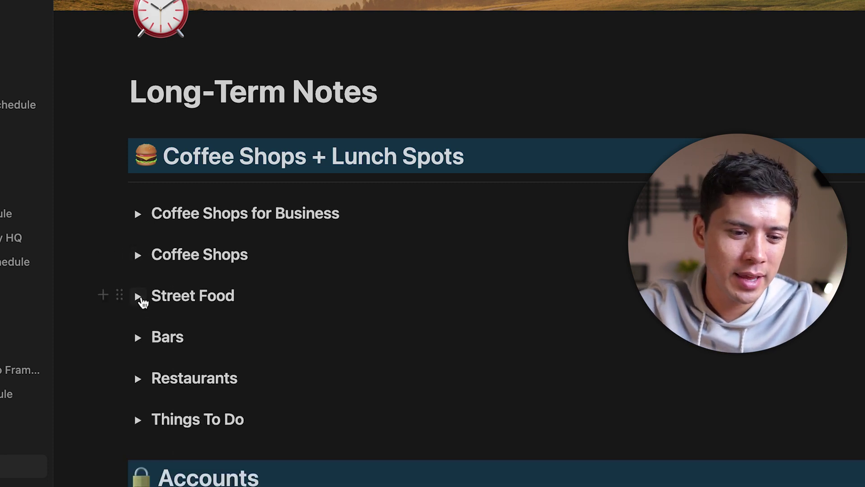
# - Expand and collapse the Street Food, Restaurants and Bars lists in turn
pyautogui.click(139, 297)
pyautogui.click(140, 298)
pyautogui.scroll(-1, 158, 334)
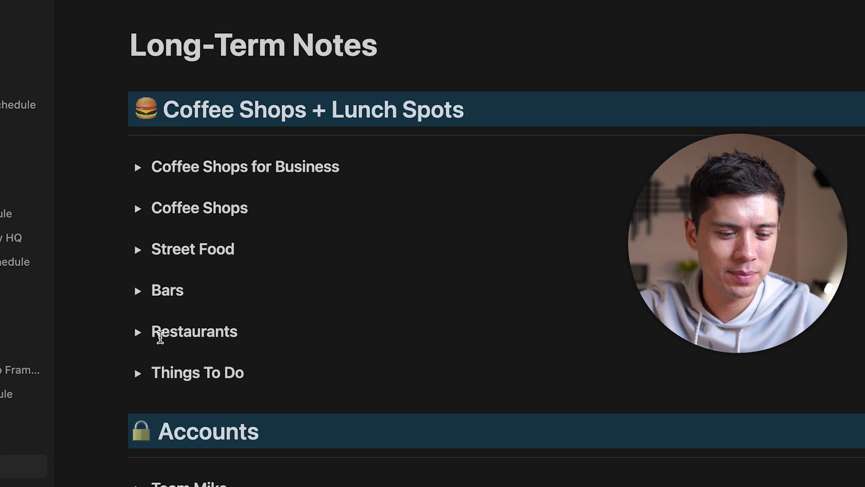
pyautogui.click(138, 331)
pyautogui.scroll(-7, 189, 440)
pyautogui.scroll(-8, 189, 439)
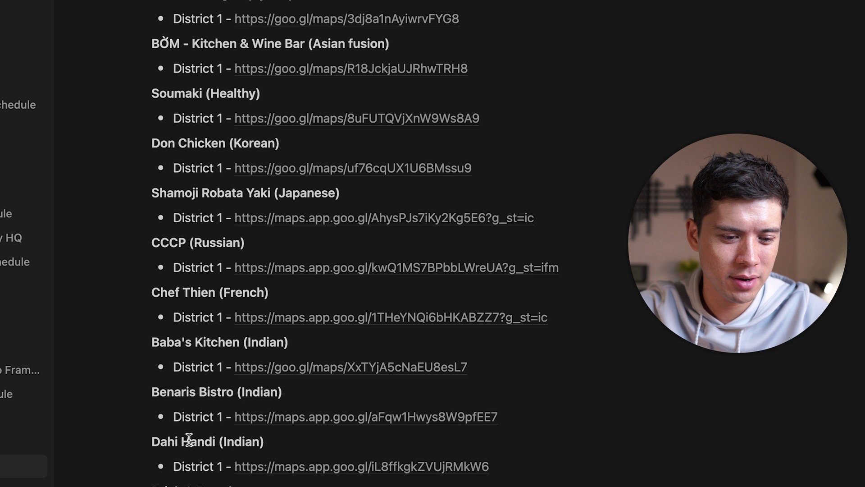
pyautogui.scroll(15, 191, 439)
pyautogui.click(137, 397)
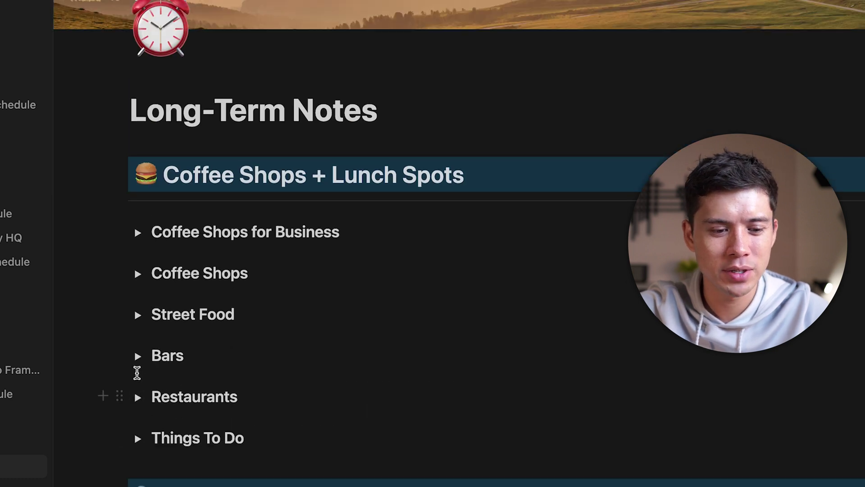
pyautogui.click(138, 356)
pyautogui.scroll(-2, 189, 414)
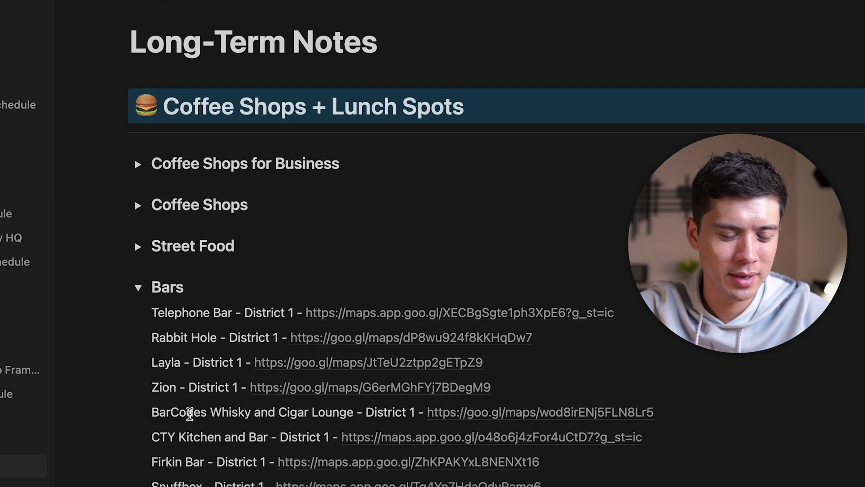
pyautogui.click(138, 286)
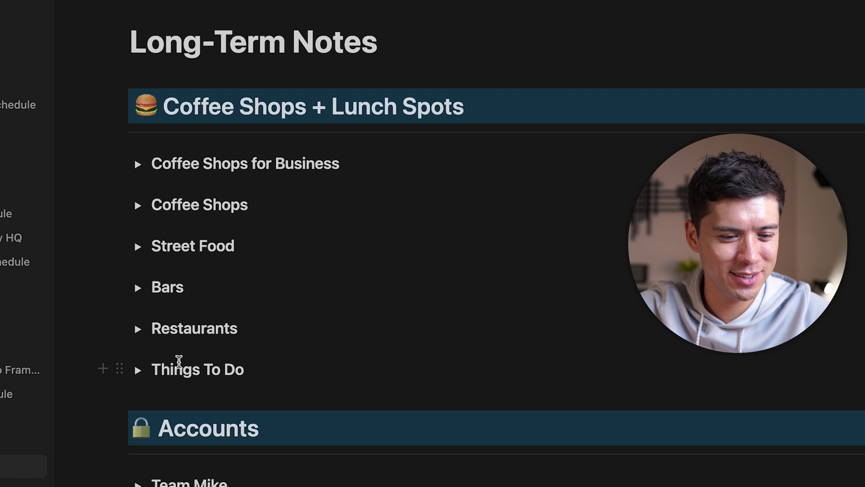
# - Scroll further down Long-Term Notes through the Accounts, Misc and Countries sections
pyautogui.scroll(-1, 172, 357)
pyautogui.scroll(-4, 171, 357)
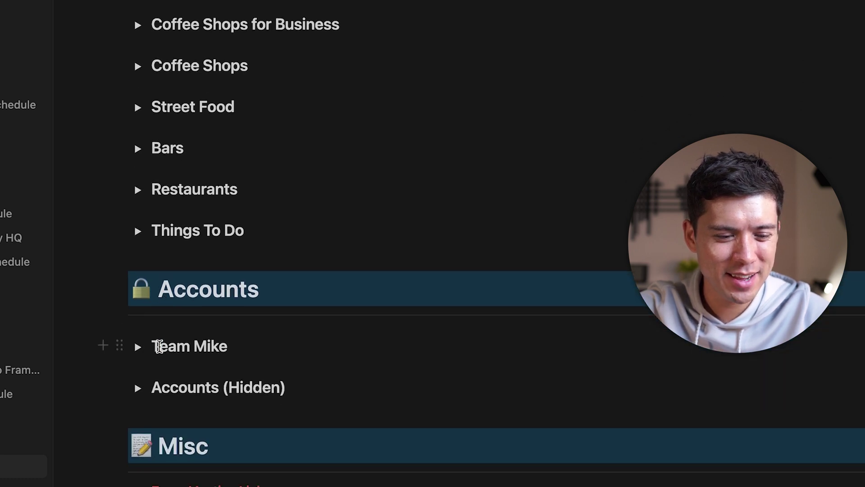
pyautogui.scroll(-6, 155, 339)
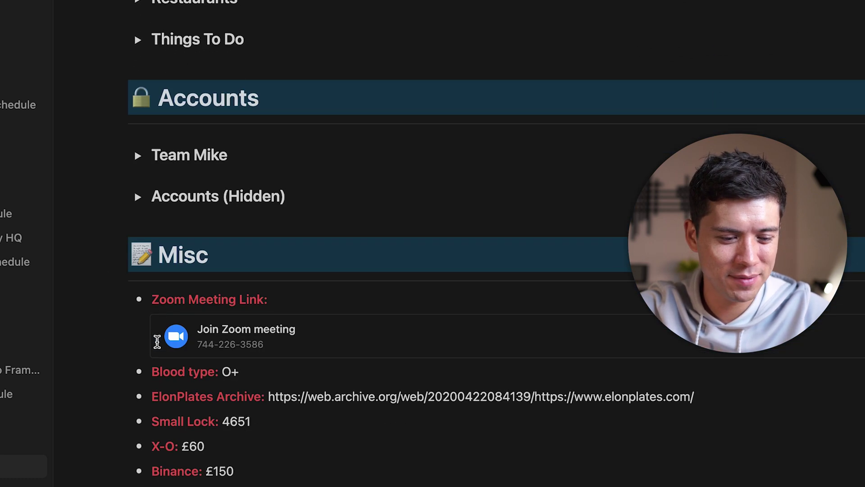
pyautogui.scroll(-20, 206, 384)
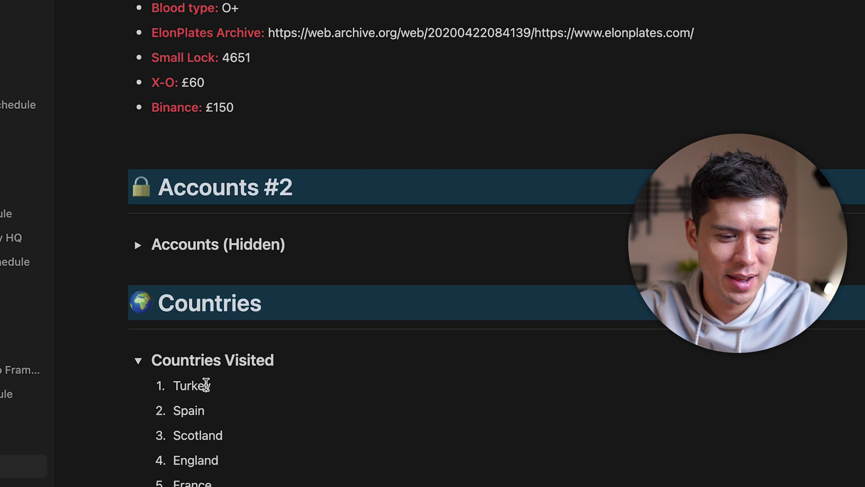
# - Scroll the page to locate the Pack and Don't Pack toiletries lists
pyautogui.scroll(-2, 206, 383)
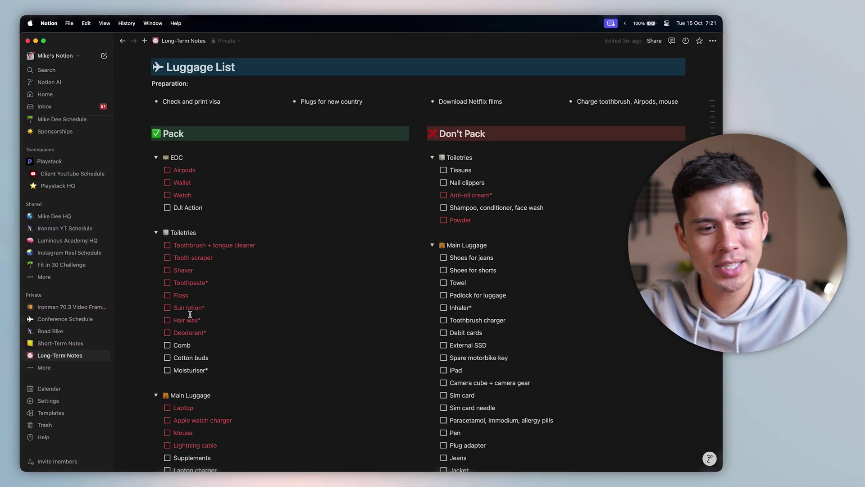
pyautogui.scroll(2, 191, 314)
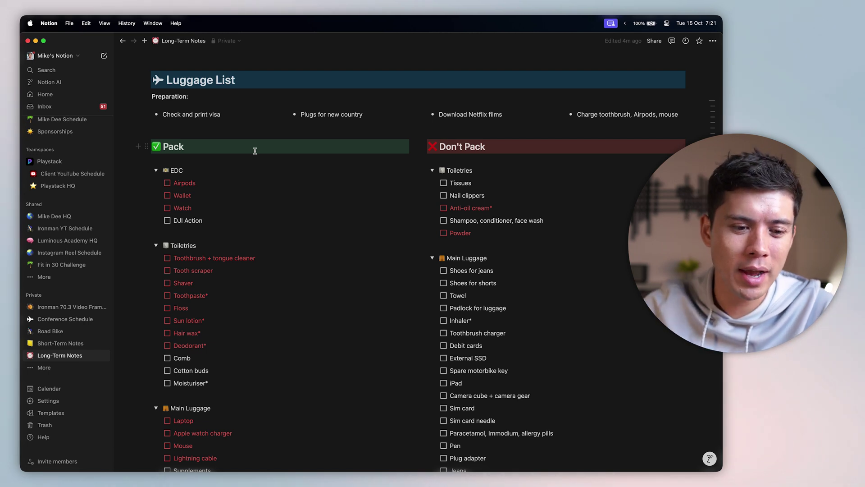
pyautogui.scroll(-3, 243, 189)
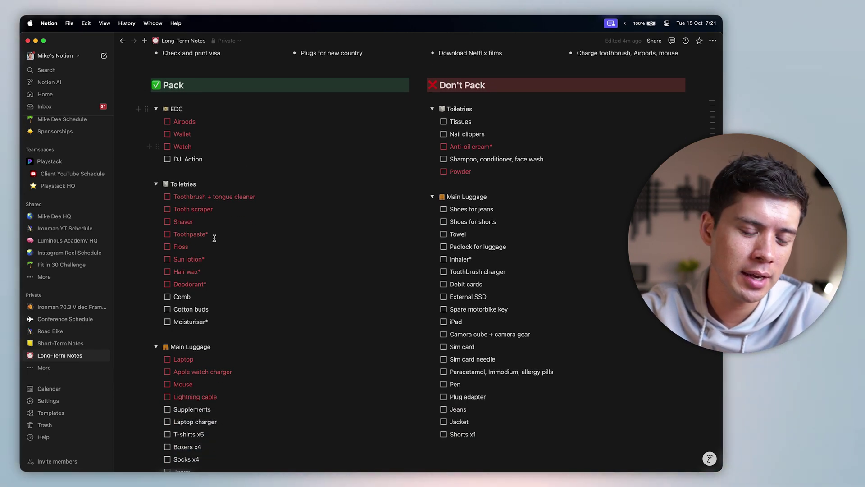
pyautogui.scroll(-5, 213, 258)
pyautogui.scroll(5, 212, 258)
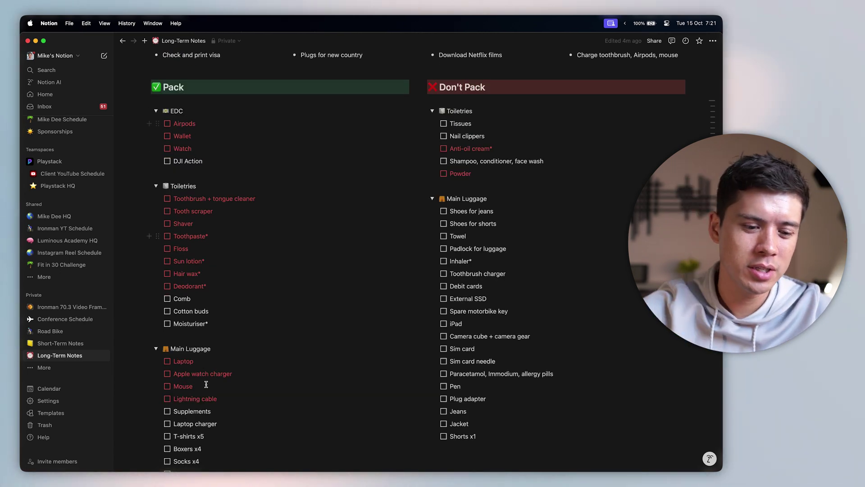
pyautogui.scroll(-2, 205, 383)
pyautogui.scroll(3, 187, 353)
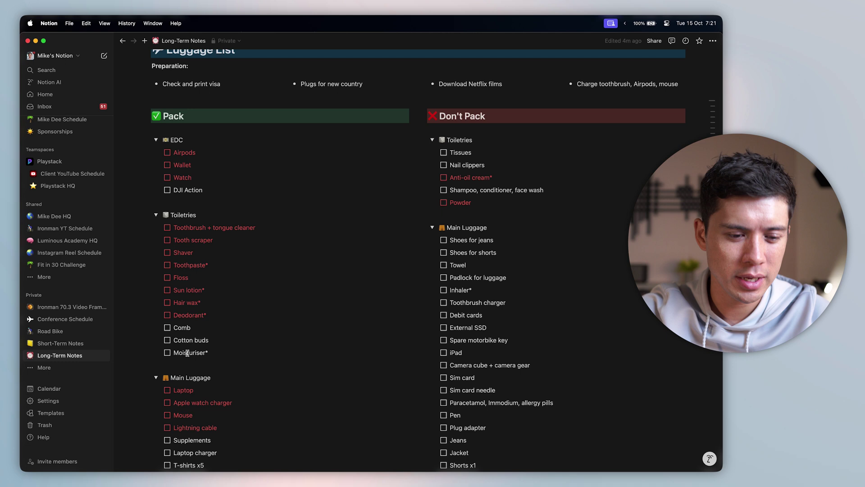
pyautogui.scroll(-4, 179, 396)
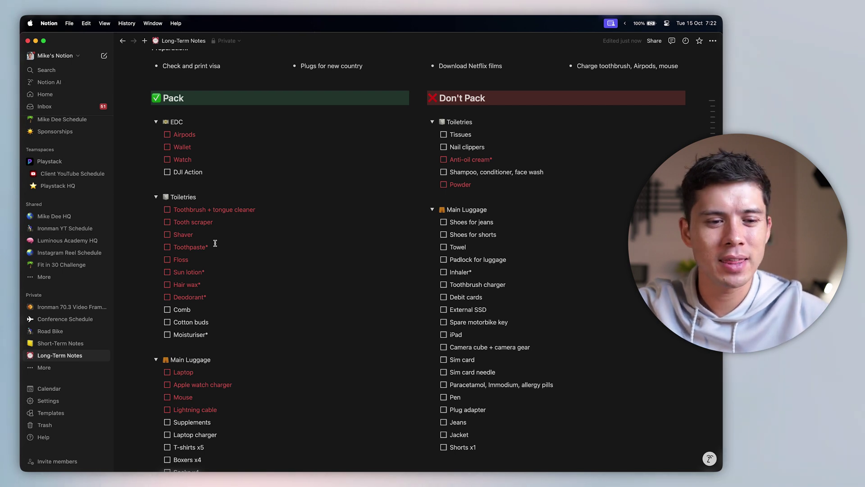
pyautogui.scroll(-1, 215, 244)
pyautogui.scroll(1, 248, 193)
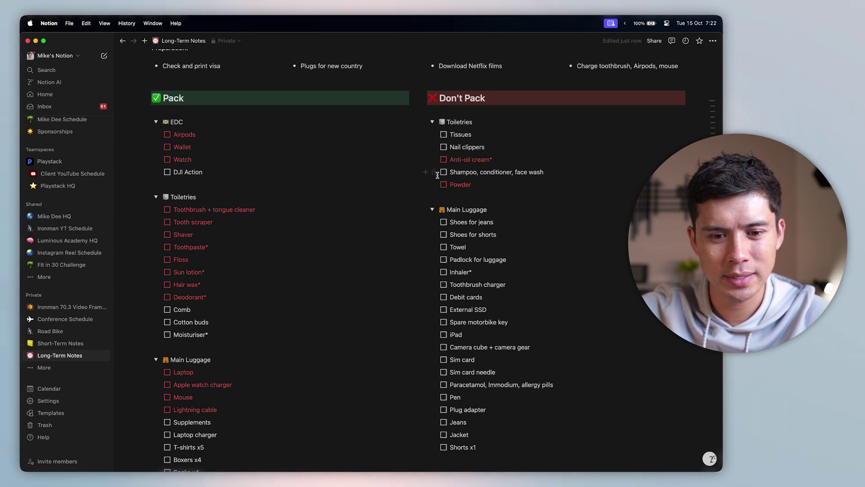
# - Move the Shampoo, conditioner, face wash item into Pack, then back below Powder in Don't Pack
pyautogui.moveTo(435, 172); pyautogui.dragTo(166, 341)
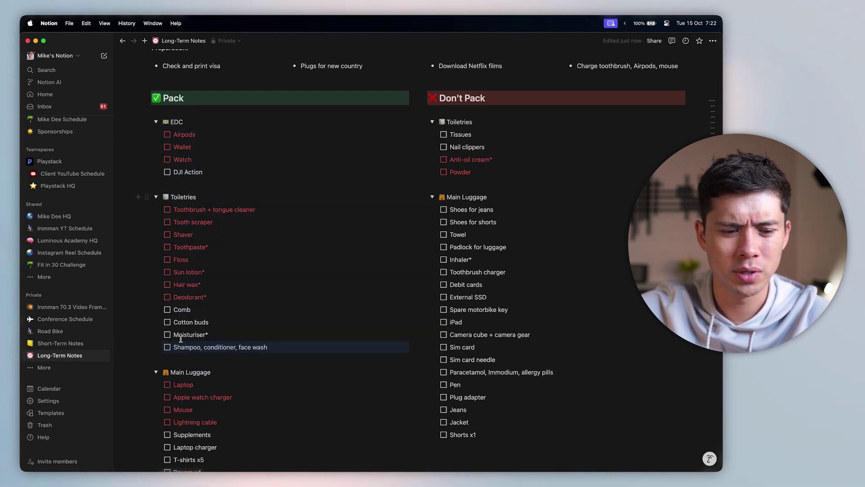
pyautogui.scroll(-3, 216, 339)
pyautogui.moveTo(157, 292); pyautogui.dragTo(436, 126)
pyautogui.scroll(-5, 347, 284)
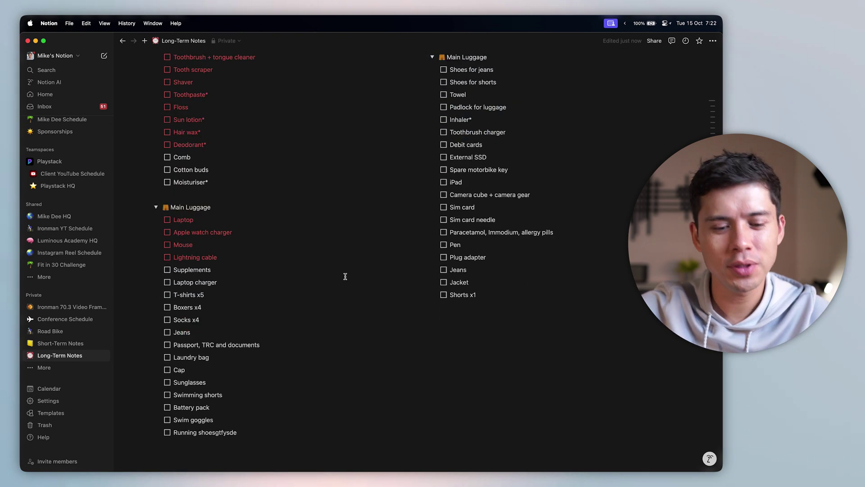
pyautogui.scroll(20, 315, 252)
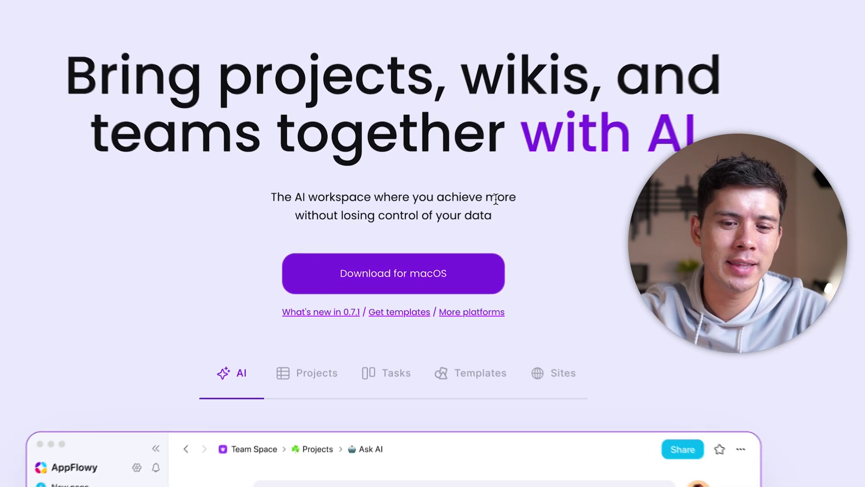
# - Highlight the data-control tagline on appflowy.io, then view the AI writing demo and scroll down
pyautogui.moveTo(394, 227); pyautogui.dragTo(403, 227)
pyautogui.moveTo(457, 200); pyautogui.dragTo(513, 230)
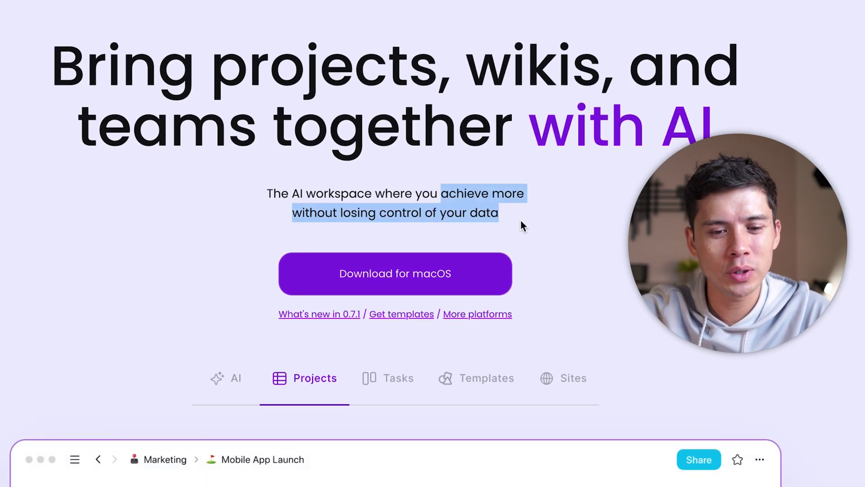
pyautogui.click(391, 194)
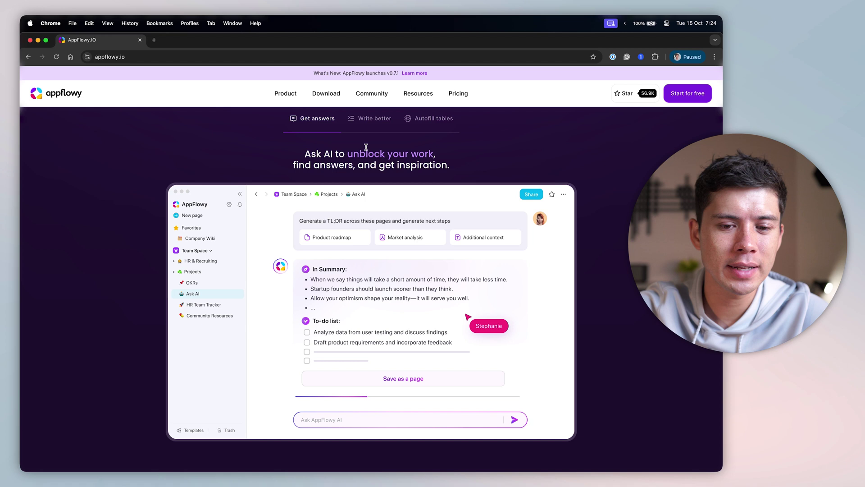
pyautogui.click(372, 122)
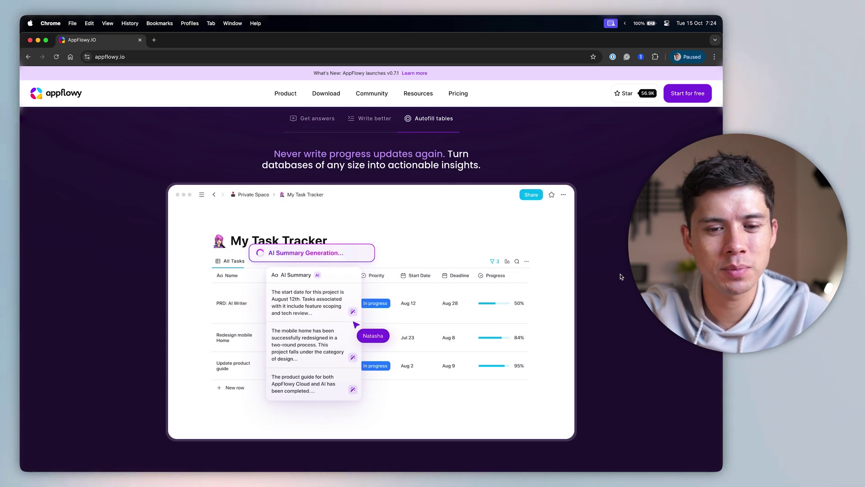
pyautogui.scroll(-7, 621, 276)
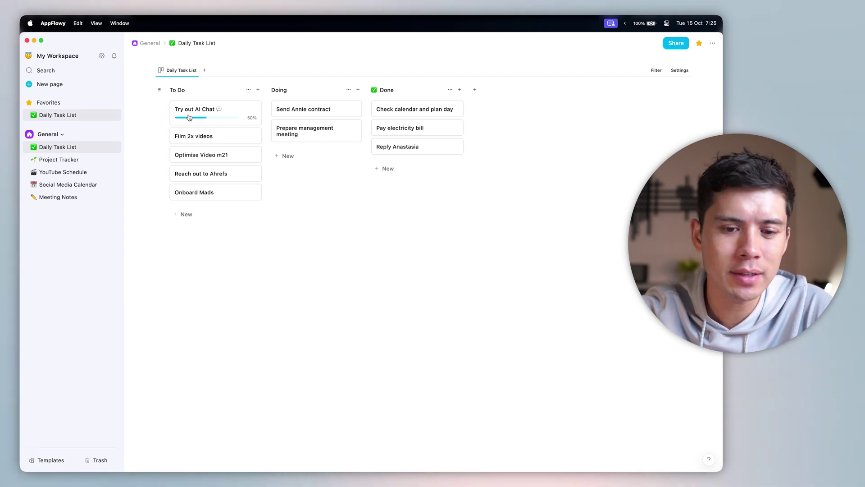
# - Move Check calendar and plan day to To Do and back to Done, then drag Film 2x videos to Doing
pyautogui.moveTo(429, 113); pyautogui.dragTo(220, 226)
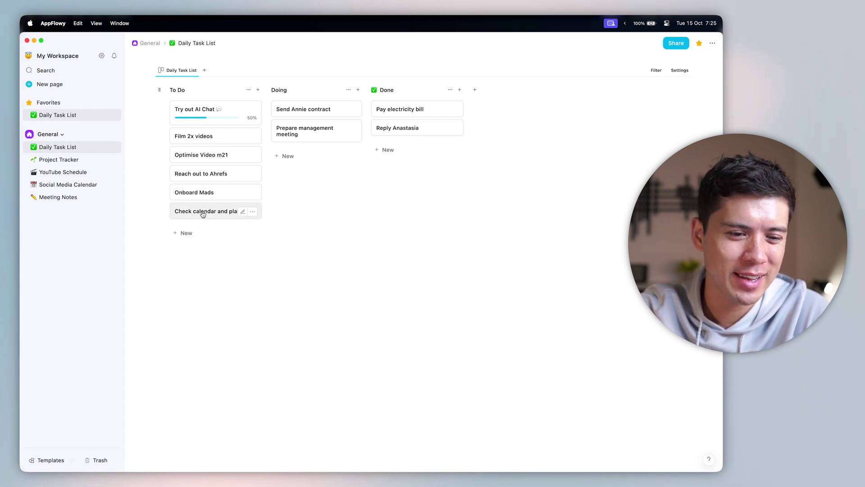
pyautogui.moveTo(203, 214); pyautogui.dragTo(401, 147)
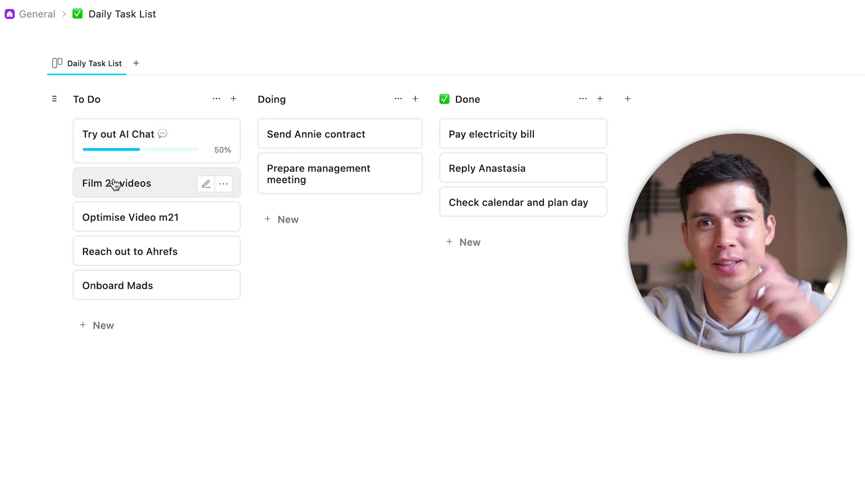
pyautogui.moveTo(113, 183); pyautogui.dragTo(473, 241)
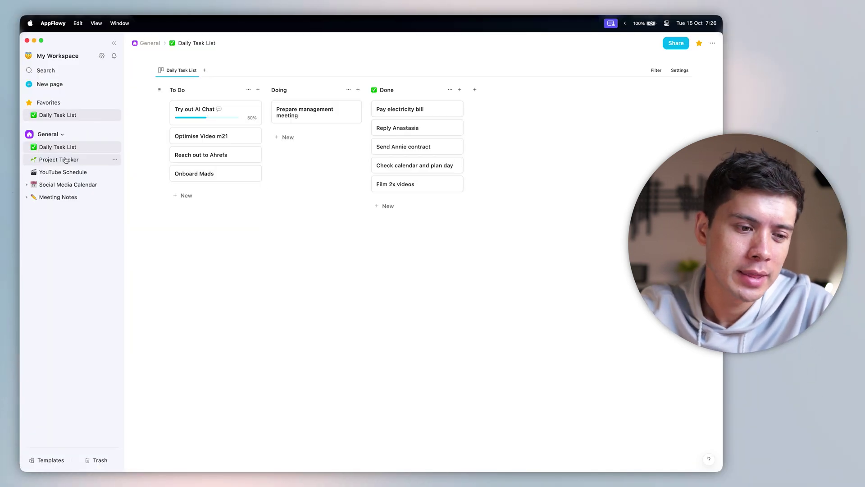
# - Review the Project Tracker table, then switch to the YouTube Schedule board
pyautogui.click(65, 160)
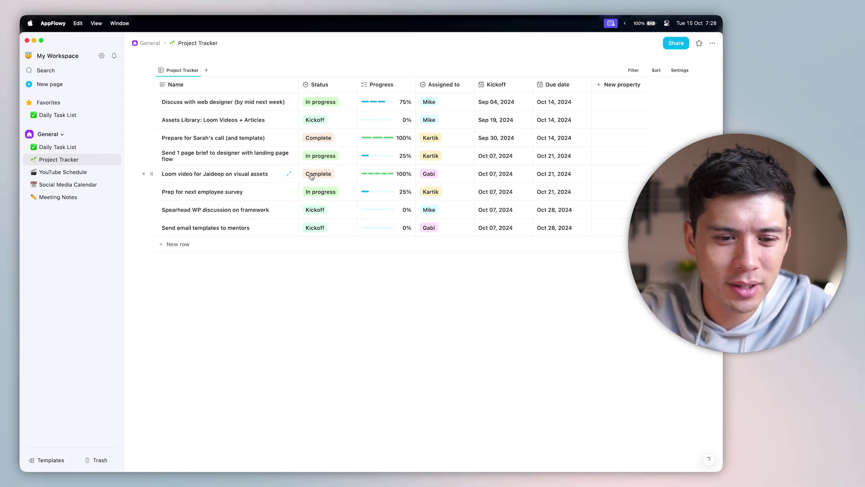
pyautogui.click(78, 172)
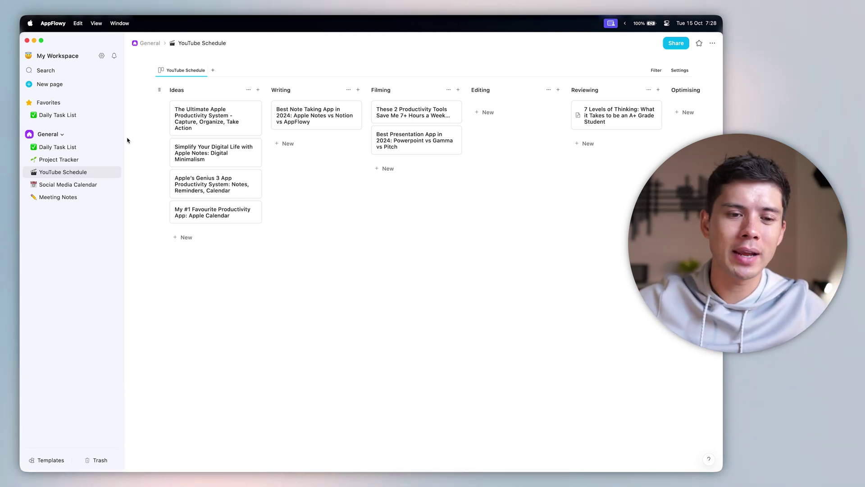
pyautogui.hscroll(1, 306, 189)
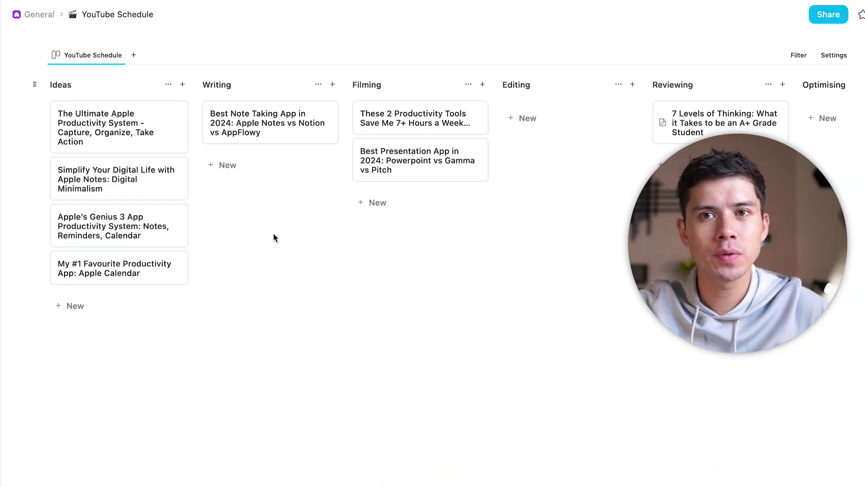
pyautogui.hscroll(-1, 126, 135)
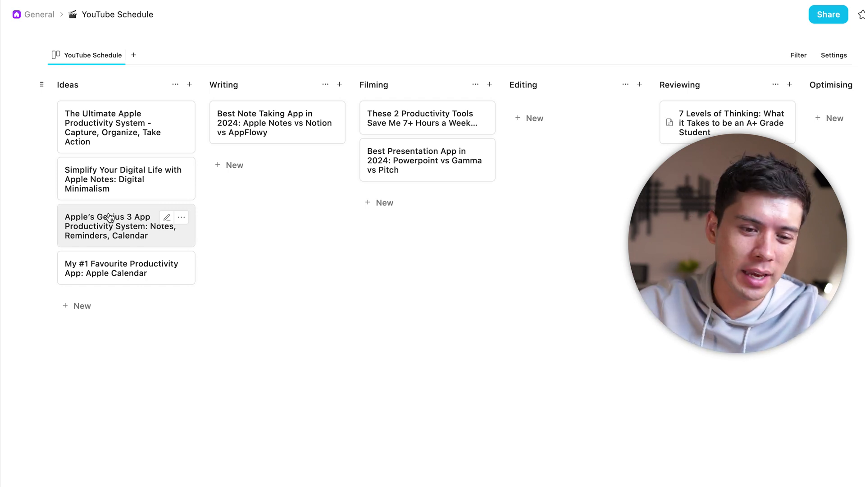
pyautogui.hscroll(5, 271, 134)
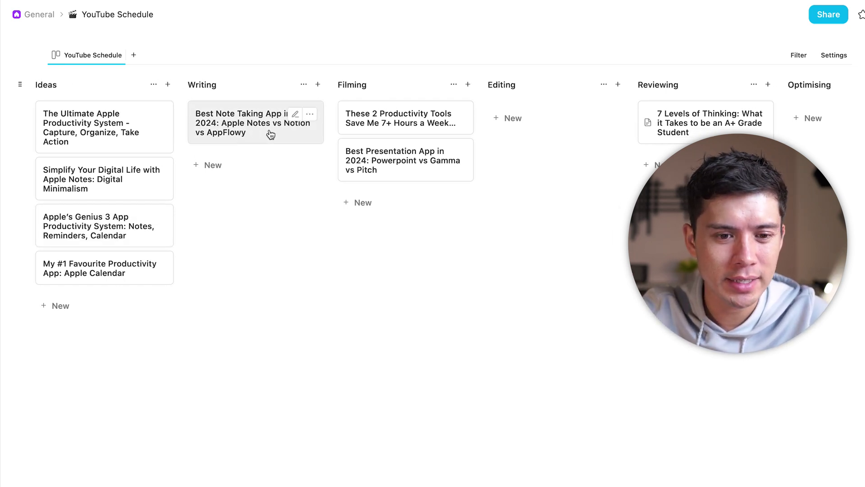
pyautogui.hscroll(7, 350, 121)
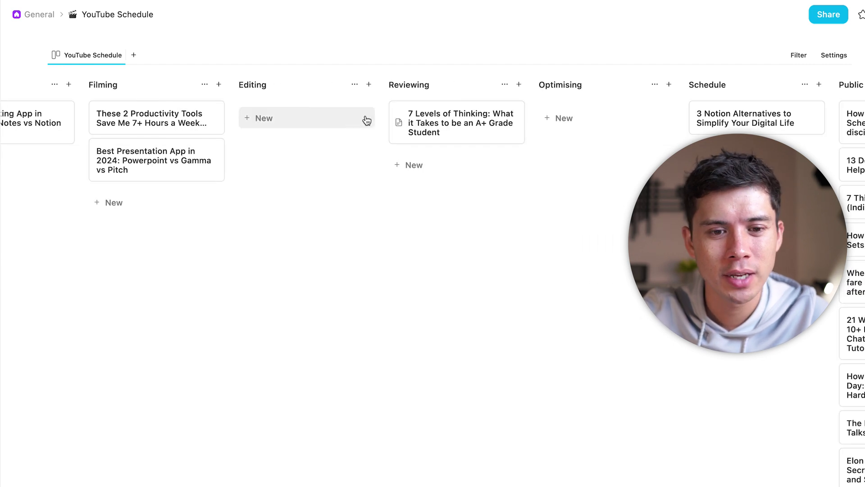
pyautogui.hscroll(5, 373, 116)
pyautogui.hscroll(-3, 451, 117)
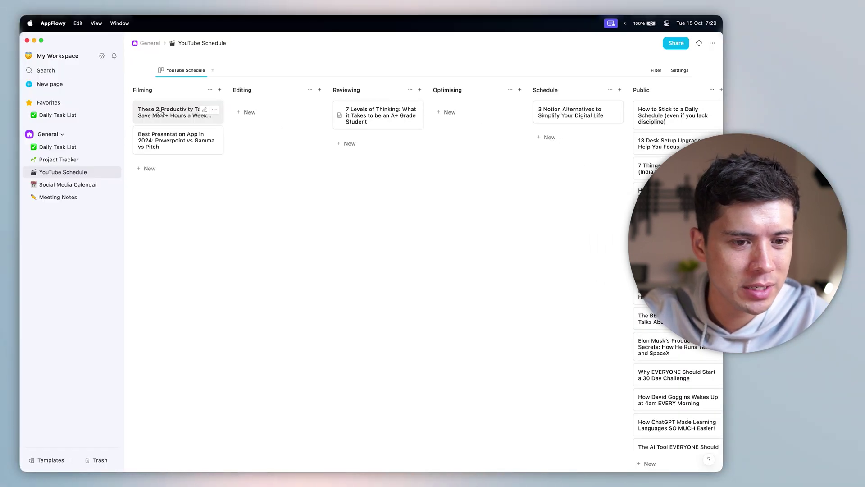
pyautogui.moveTo(160, 113); pyautogui.dragTo(259, 112)
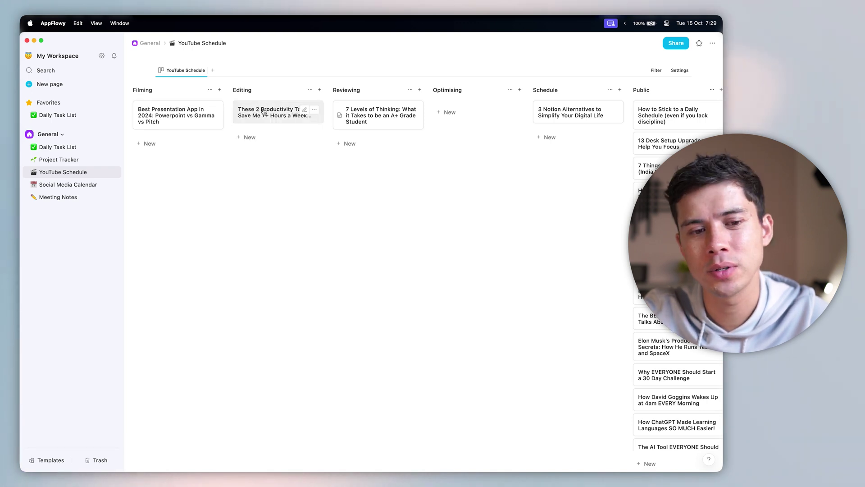
pyautogui.moveTo(272, 111); pyautogui.dragTo(176, 113)
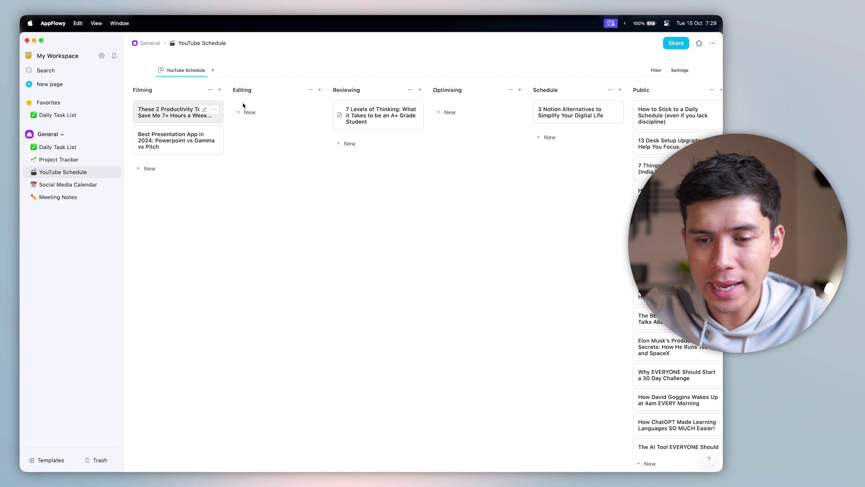
pyautogui.click(682, 42)
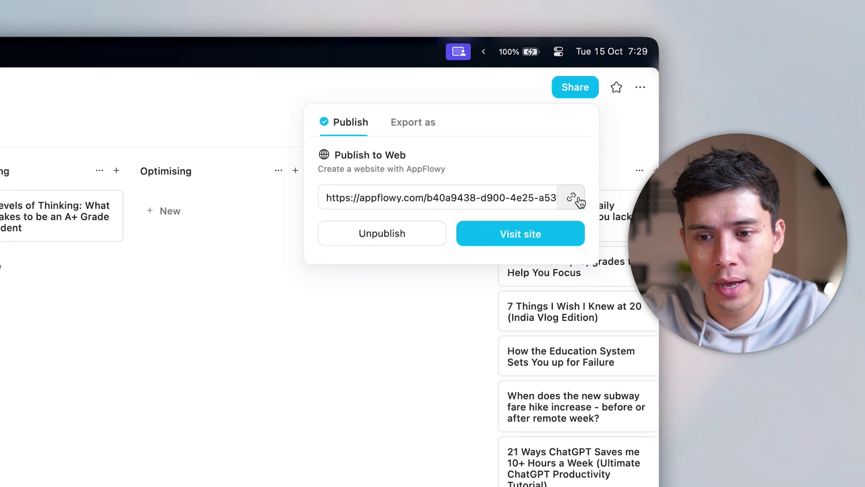
pyautogui.click(418, 122)
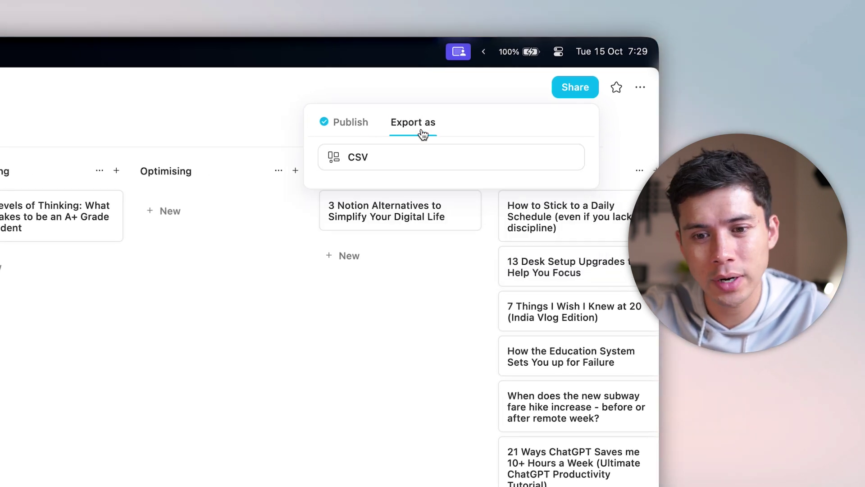
pyautogui.click(123, 362)
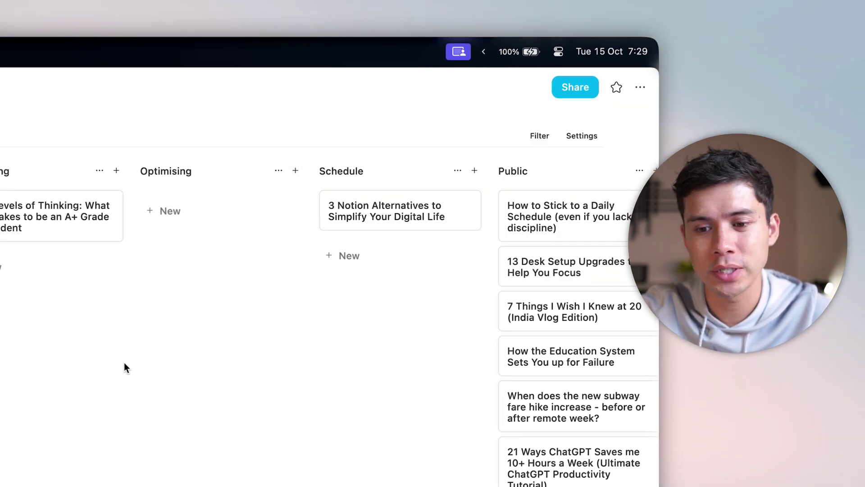
pyautogui.hscroll(3, 123, 363)
pyautogui.scroll(-1, 569, 465)
pyautogui.scroll(1, 539, 445)
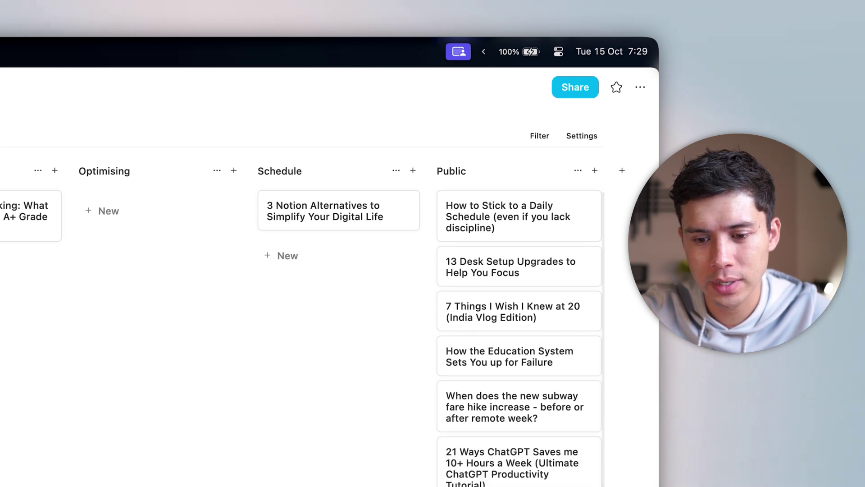
pyautogui.hscroll(-5, 462, 196)
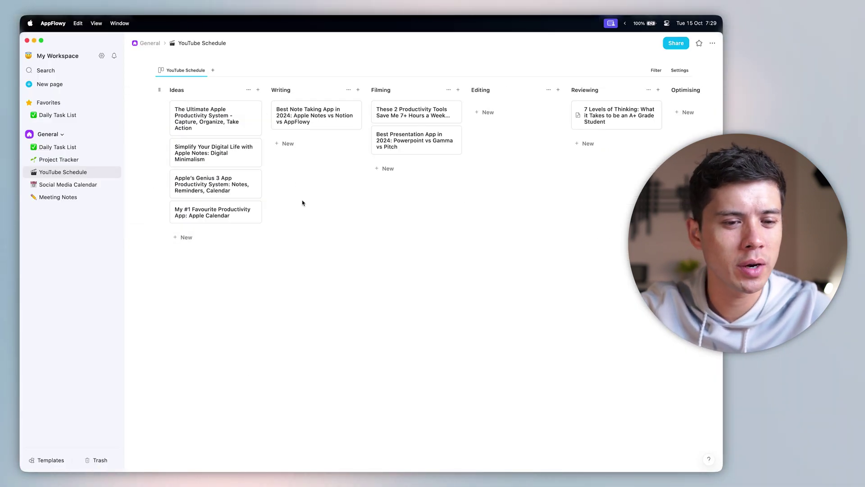
pyautogui.hscroll(1, 293, 178)
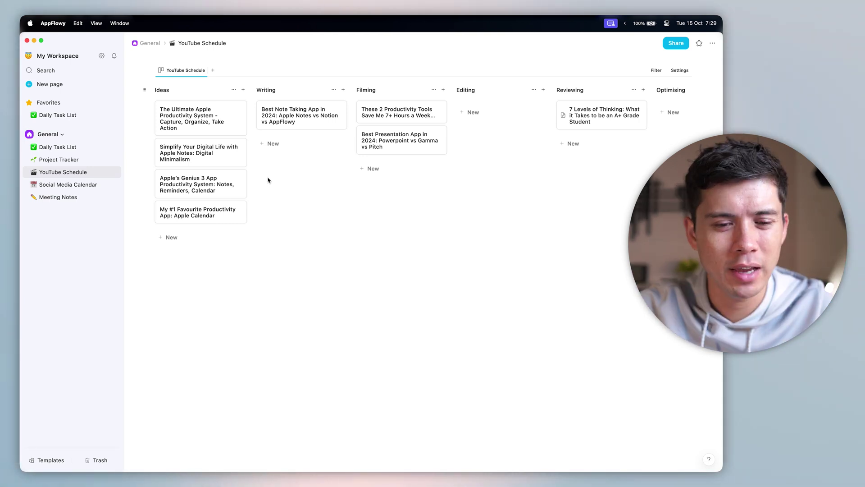
pyautogui.hscroll(2, 271, 185)
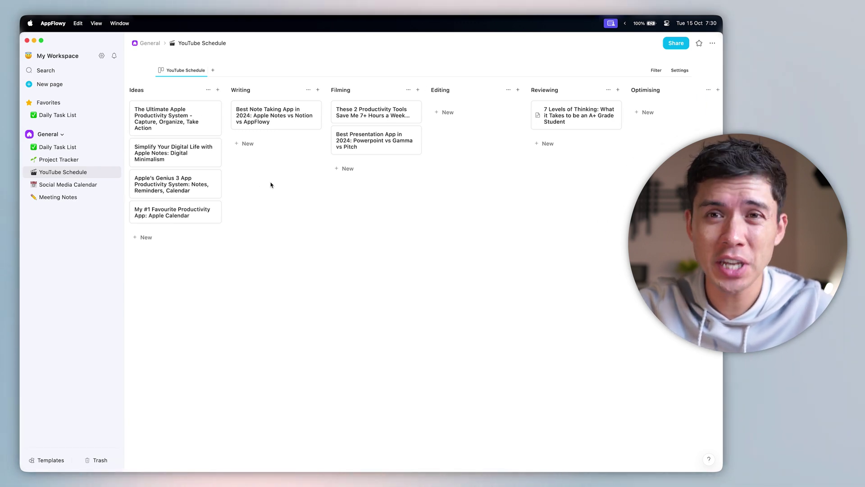
# - Look over Social Media Calendar, then open the Oct 14, 2024 Management Meeting from Meeting Notes as a page
pyautogui.click(60, 186)
pyautogui.scroll(-2, 277, 188)
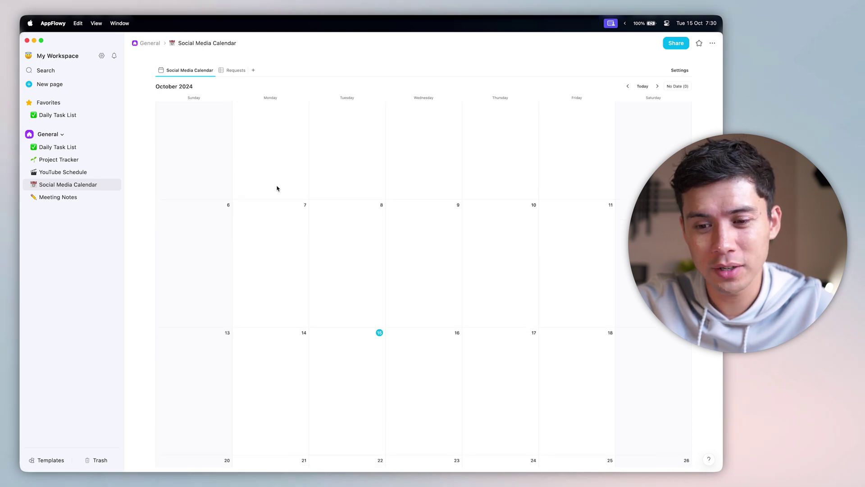
pyautogui.scroll(-2, 284, 196)
pyautogui.scroll(4, 315, 234)
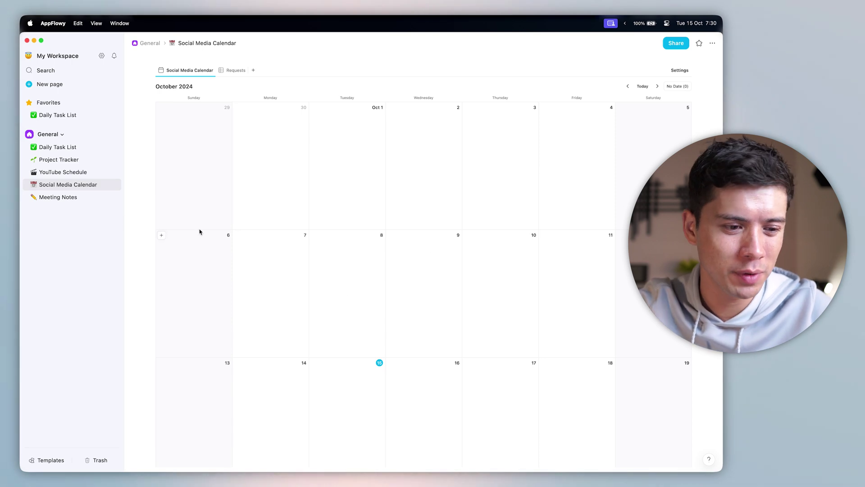
pyautogui.click(63, 196)
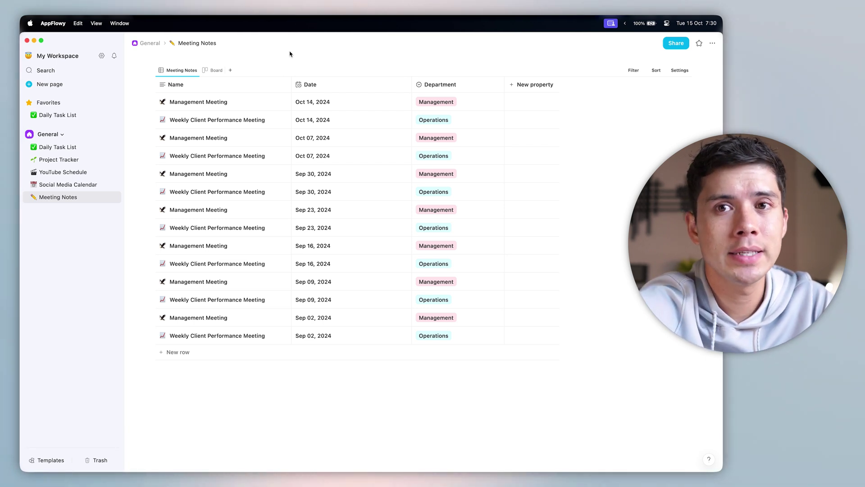
pyautogui.click(281, 102)
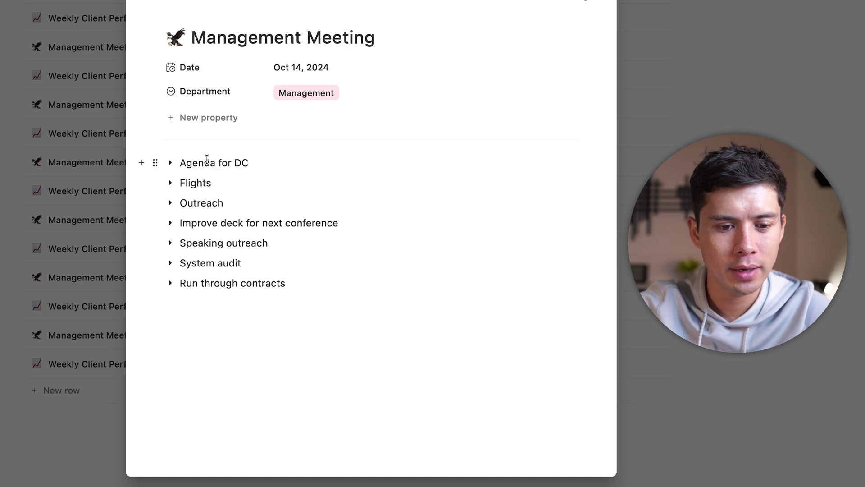
pyautogui.moveTo(186, 161); pyautogui.dragTo(265, 167)
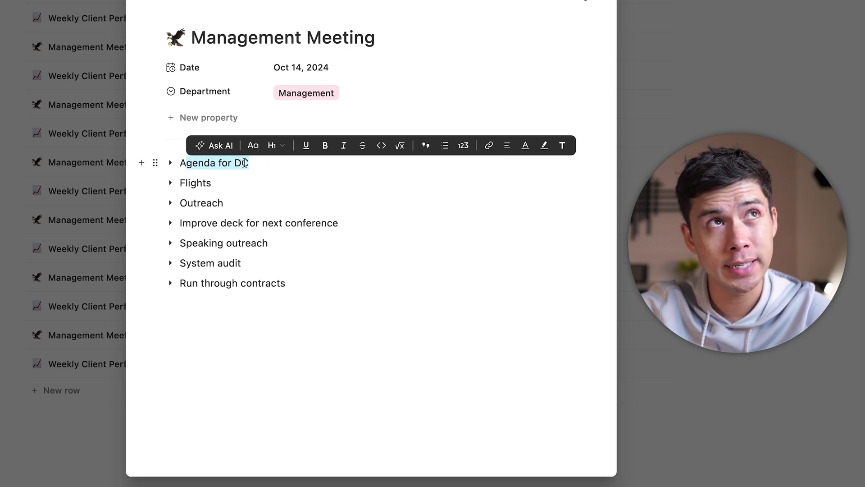
pyautogui.click(244, 163)
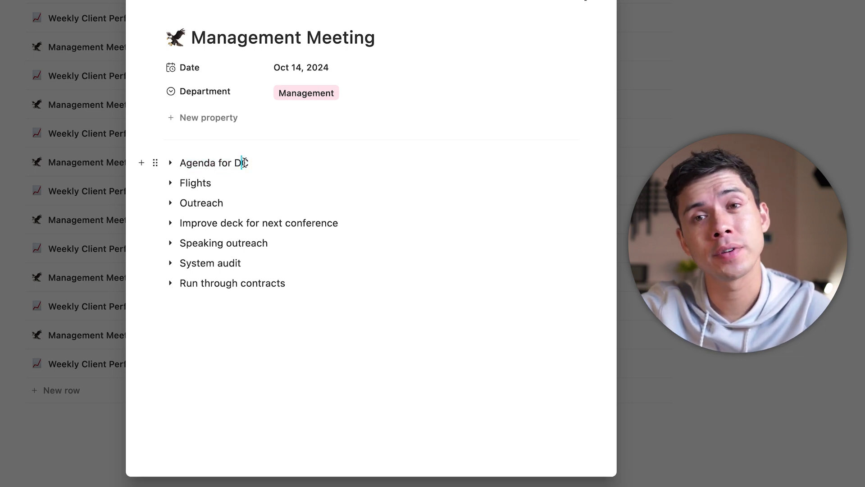
pyautogui.click(170, 163)
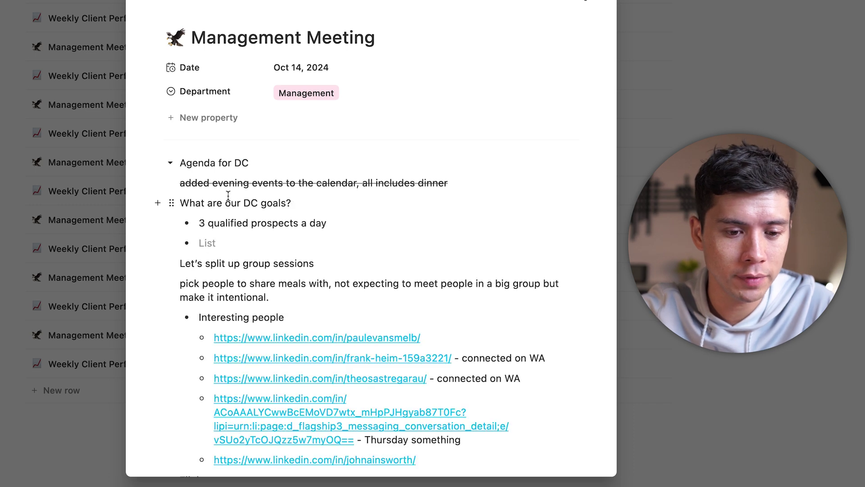
pyautogui.scroll(-3, 231, 204)
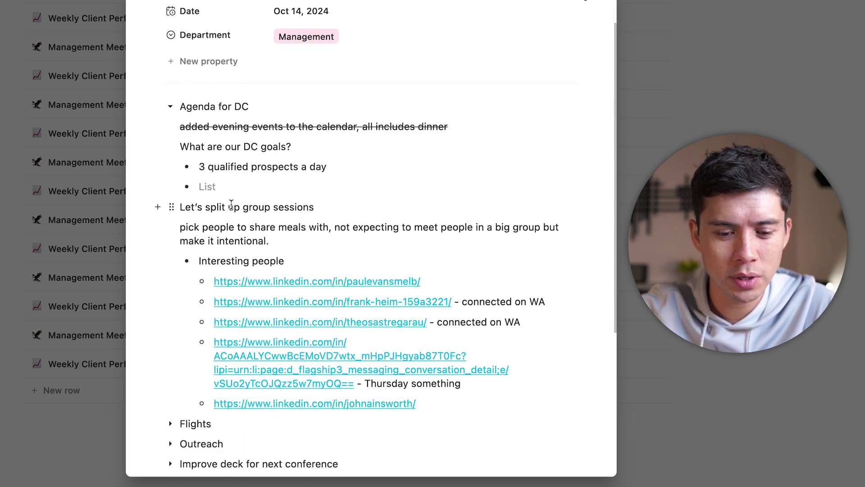
pyautogui.scroll(3, 395, 288)
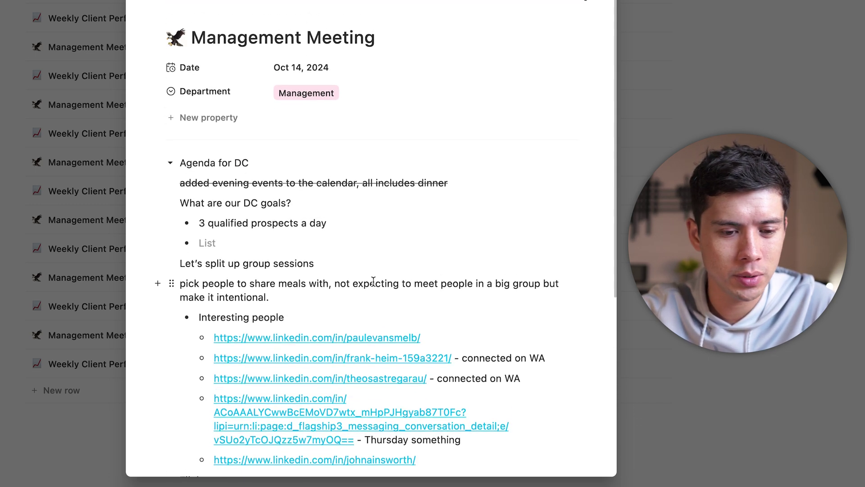
pyautogui.click(171, 163)
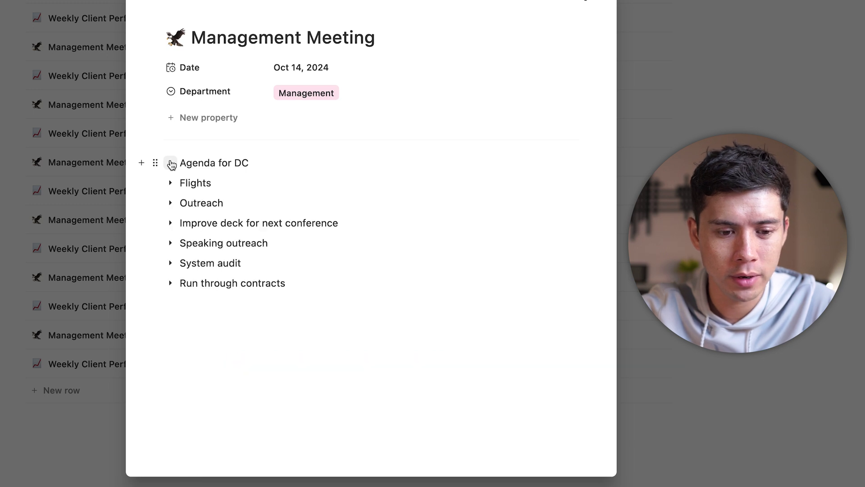
pyautogui.click(170, 223)
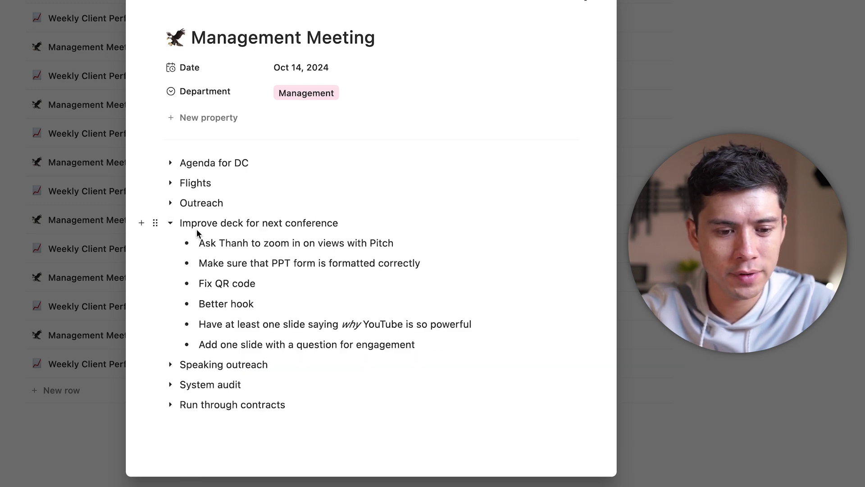
pyautogui.click(170, 223)
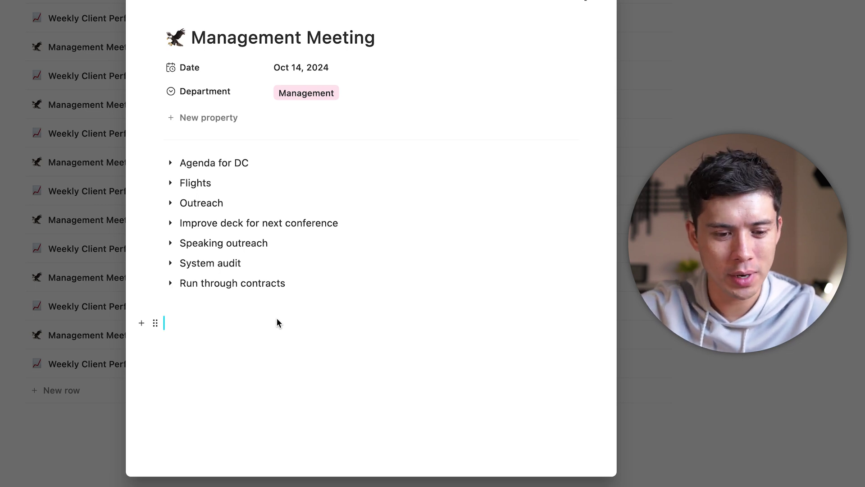
# - Use AI Writer with the prompt 'Give me three ways to grow my business' and generate the reply
pyautogui.write('/')
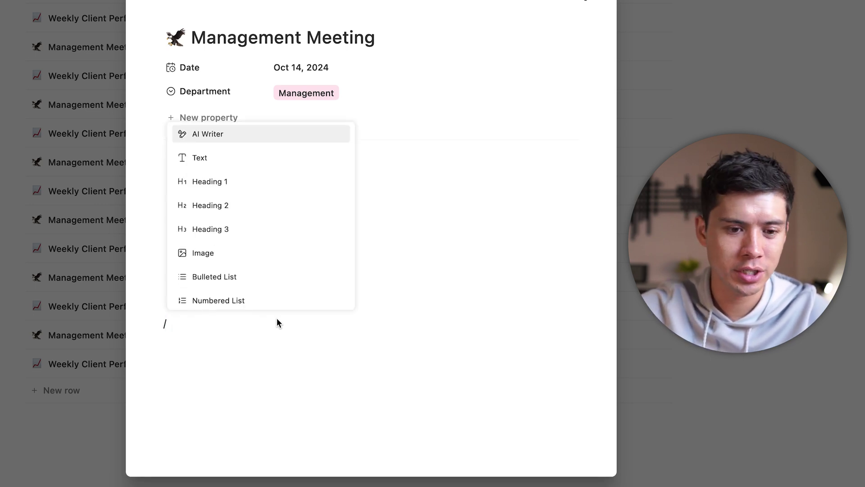
pyautogui.click(221, 133)
pyautogui.write('Give ')
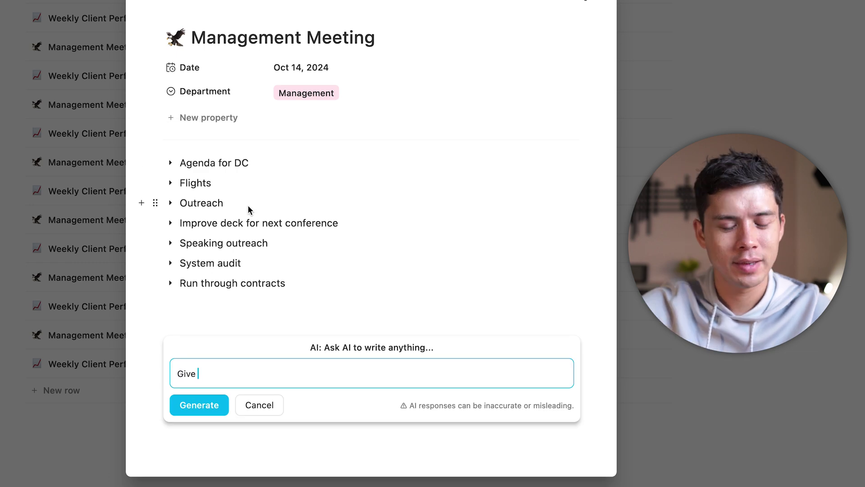
pyautogui.write('me three ways to')
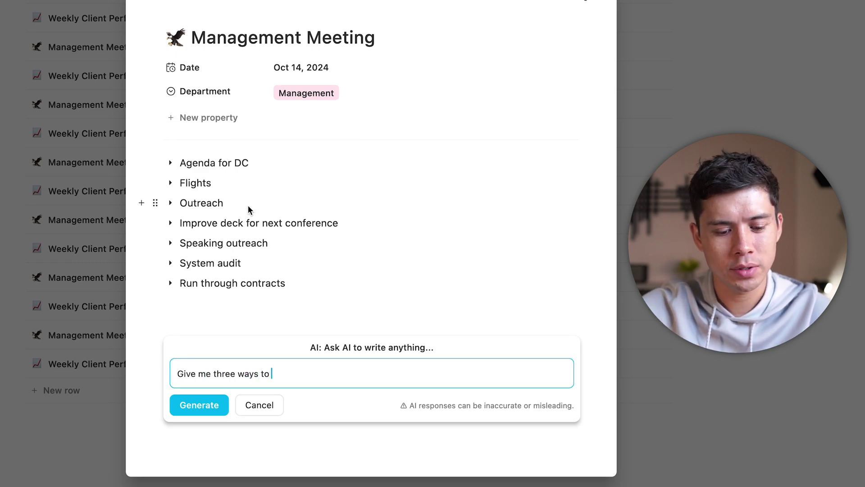
pyautogui.write(' grow my business')
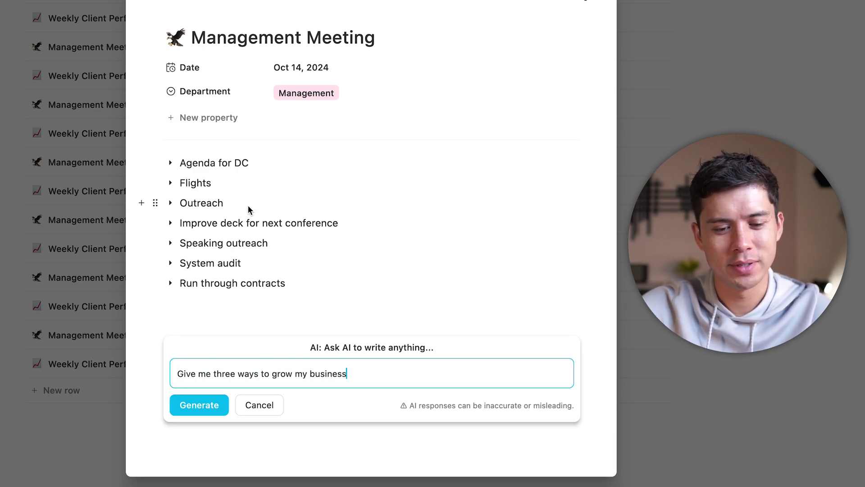
pyautogui.hotkey('shift', 'Return')
pyautogui.click(218, 405)
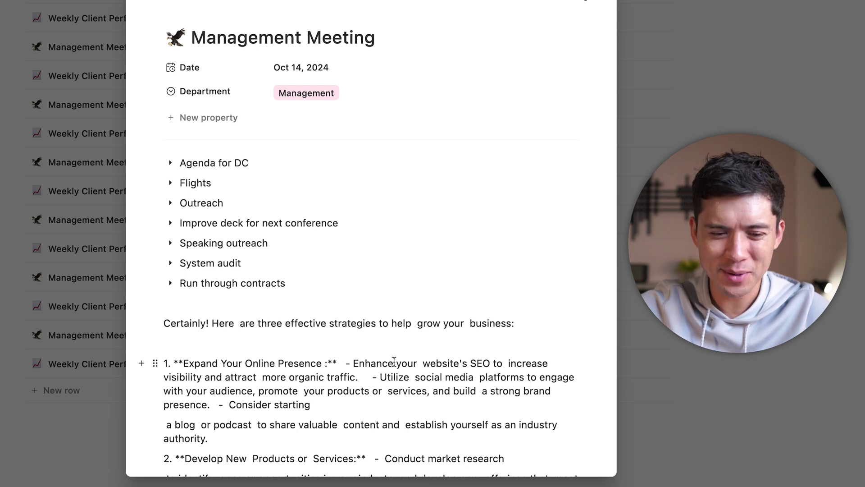
# - Scroll through the AI-written reply outlining three business growth strategies
pyautogui.scroll(-7, 394, 362)
pyautogui.scroll(2, 393, 320)
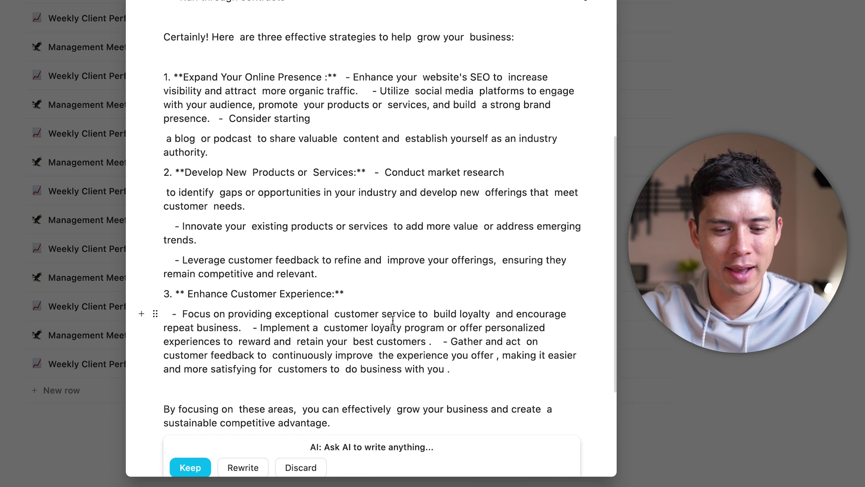
pyautogui.scroll(2, 393, 321)
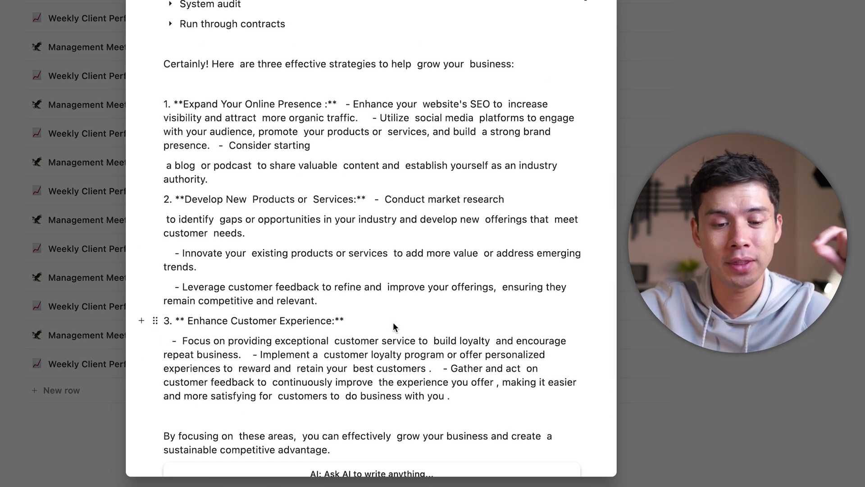
pyautogui.scroll(1, 391, 321)
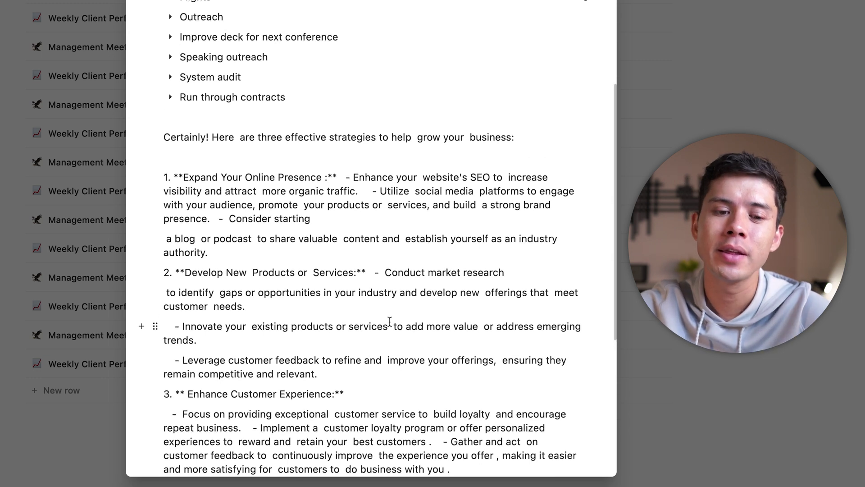
pyautogui.scroll(-10, 390, 321)
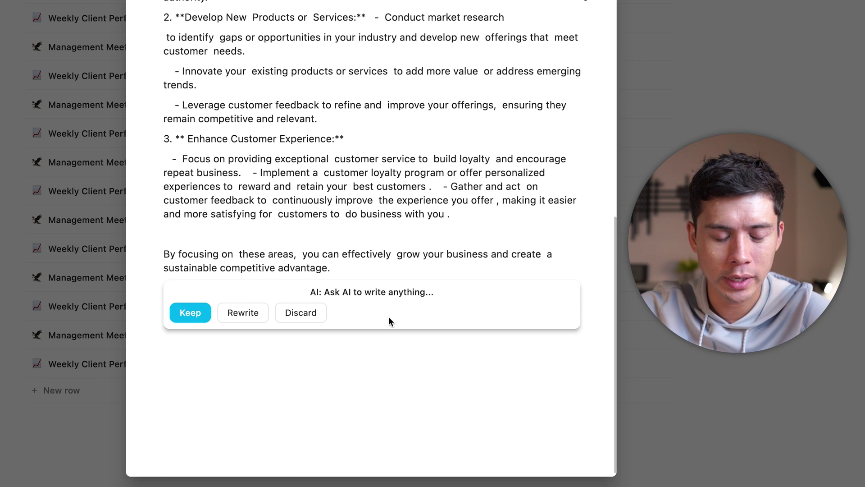
pyautogui.scroll(14, 363, 336)
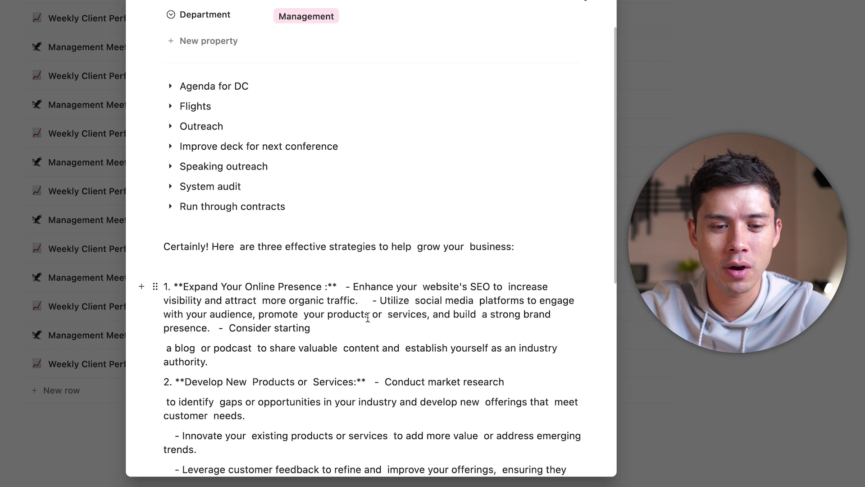
pyautogui.scroll(-11, 368, 304)
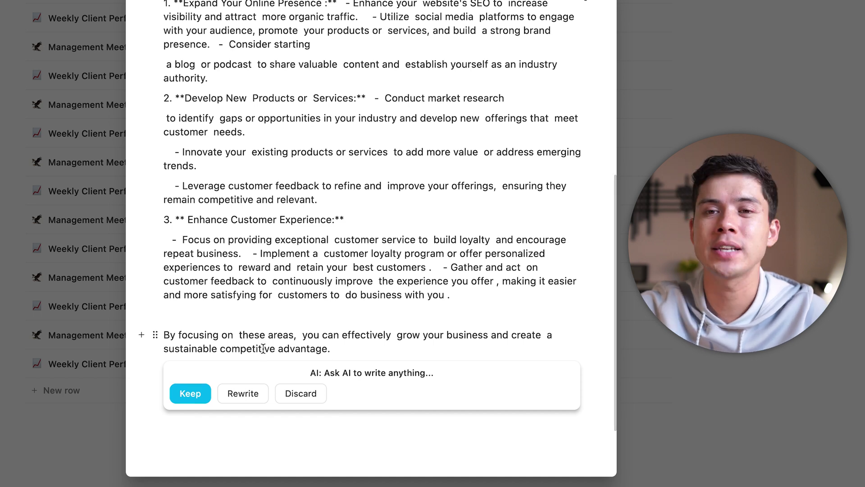
pyautogui.scroll(14, 270, 307)
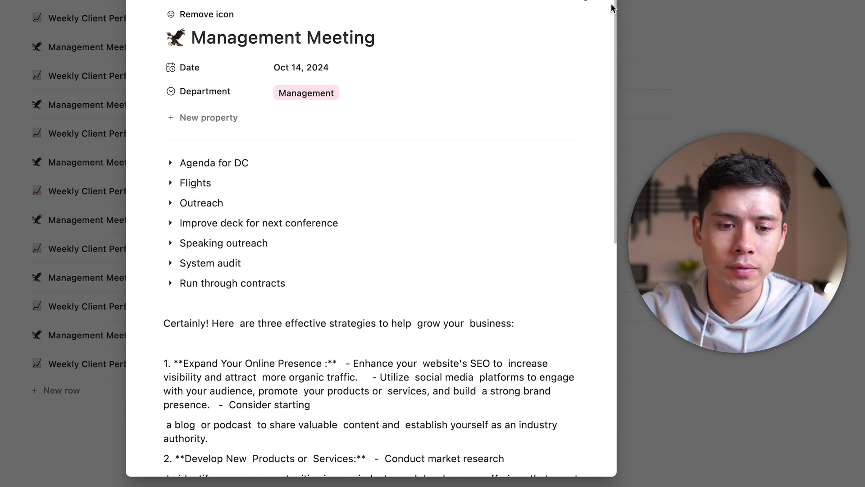
# - Make the 'Agenda for DC' line a level-3 heading, then close the Management Meeting page
pyautogui.click(405, 38)
pyautogui.tripleClick(199, 164)
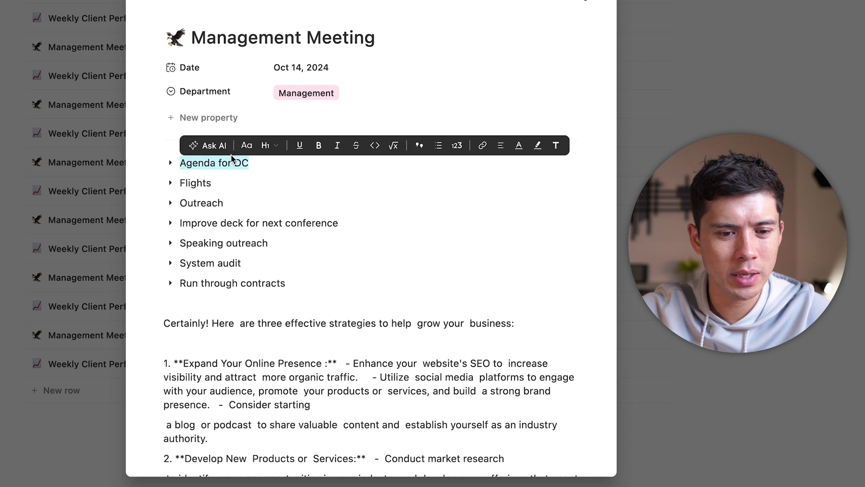
pyautogui.click(269, 145)
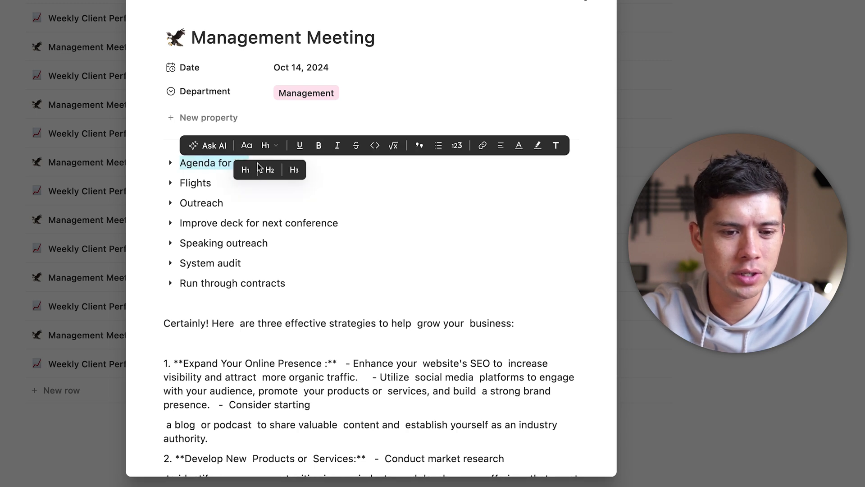
pyautogui.click(294, 170)
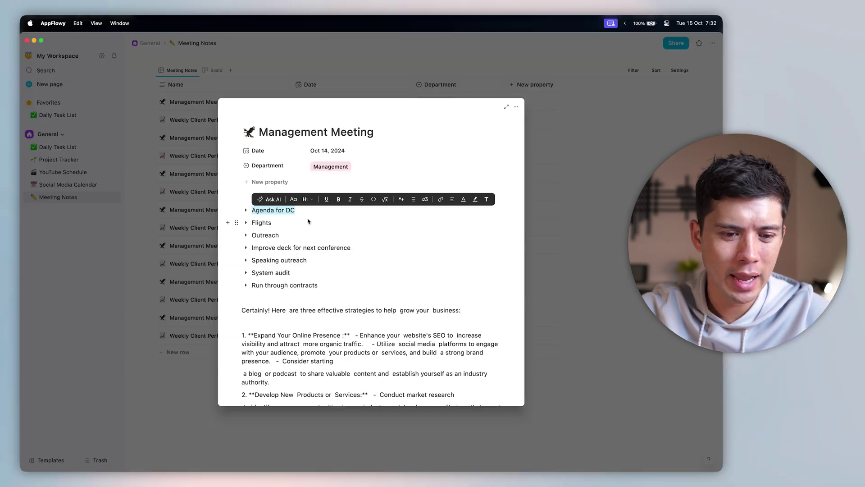
pyautogui.click(307, 210)
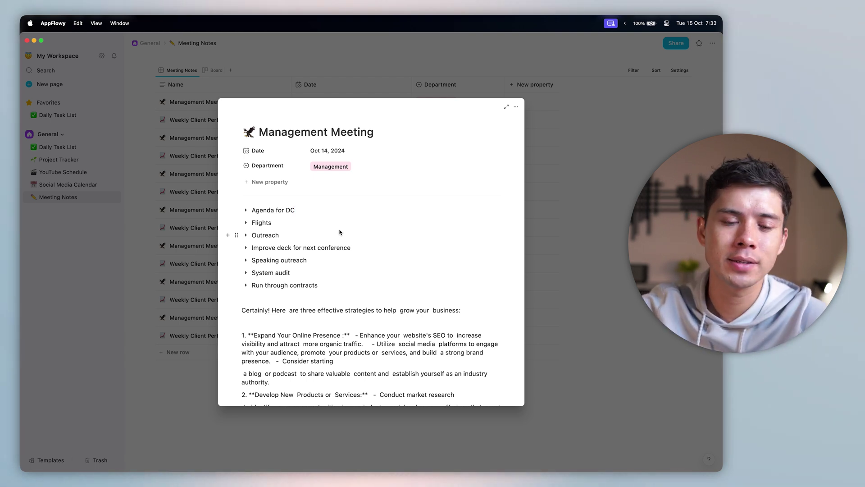
pyautogui.click(592, 210)
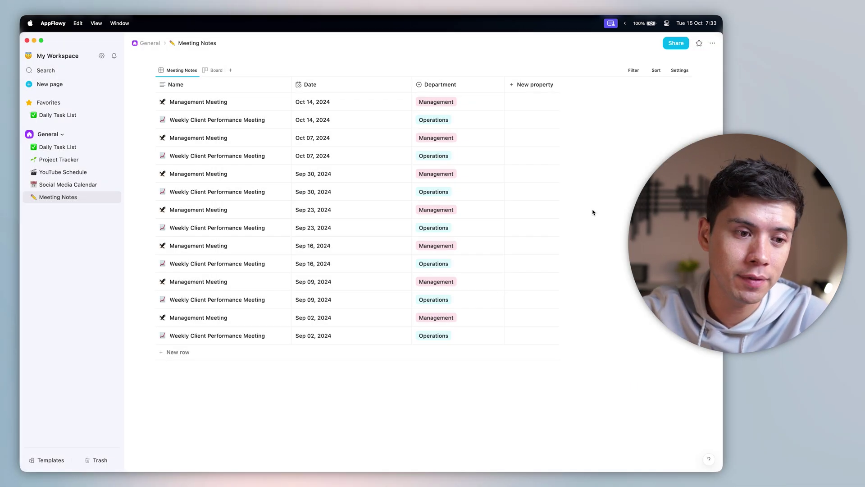
# - Browse the online Templates gallery and search it for 'class notes'
pyautogui.click(47, 459)
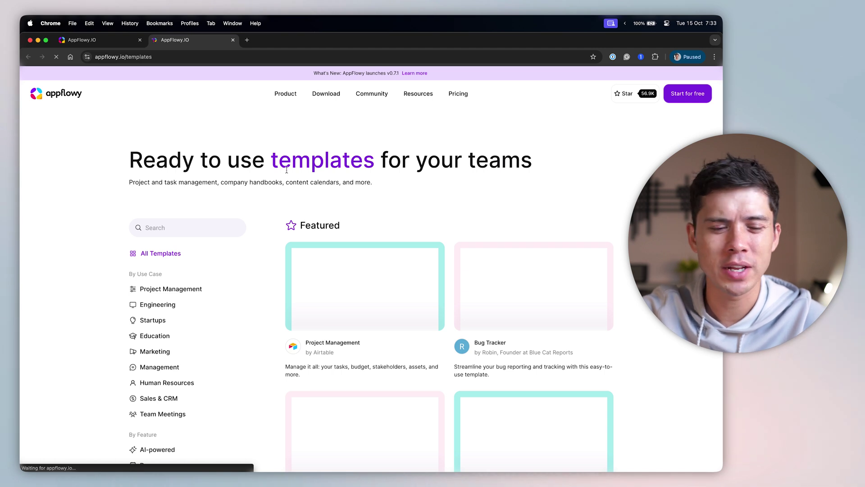
pyautogui.scroll(-2, 303, 212)
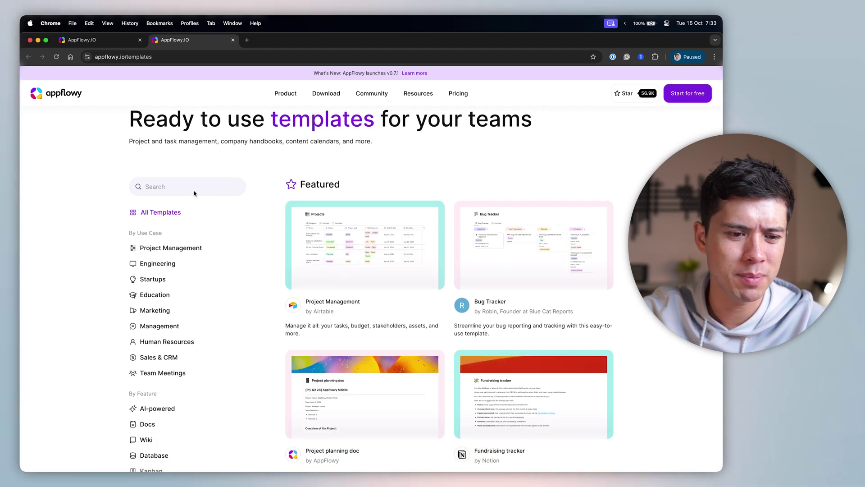
pyautogui.scroll(2, 230, 156)
pyautogui.scroll(-5, 320, 277)
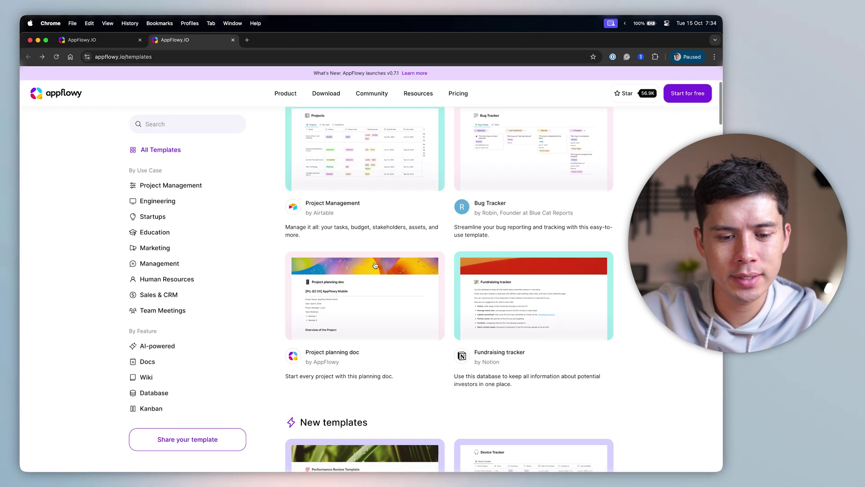
pyautogui.scroll(-6, 326, 222)
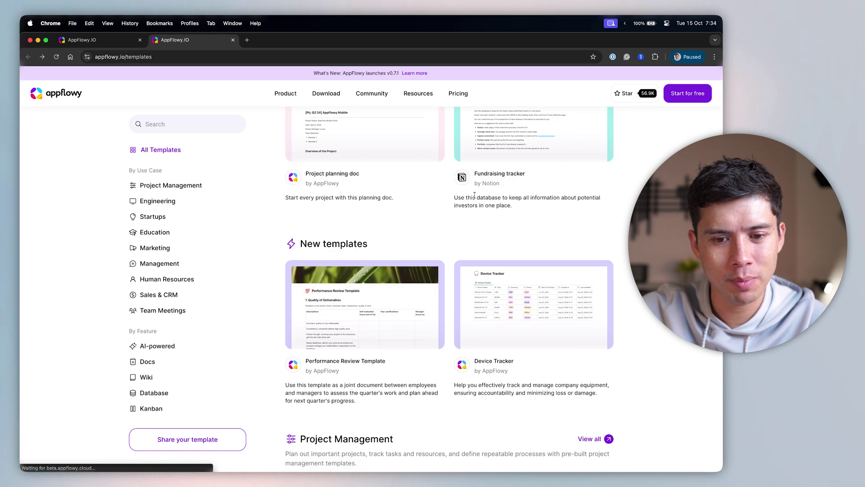
pyautogui.scroll(-7, 515, 351)
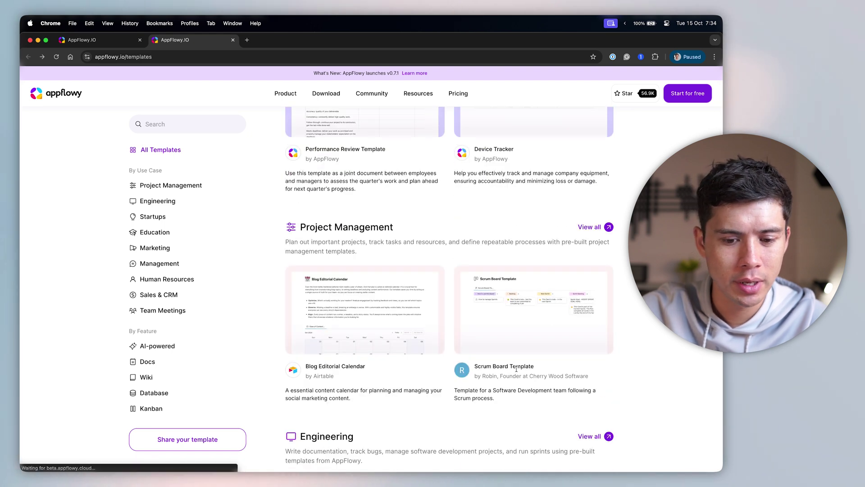
pyautogui.scroll(-4, 515, 351)
pyautogui.click(154, 150)
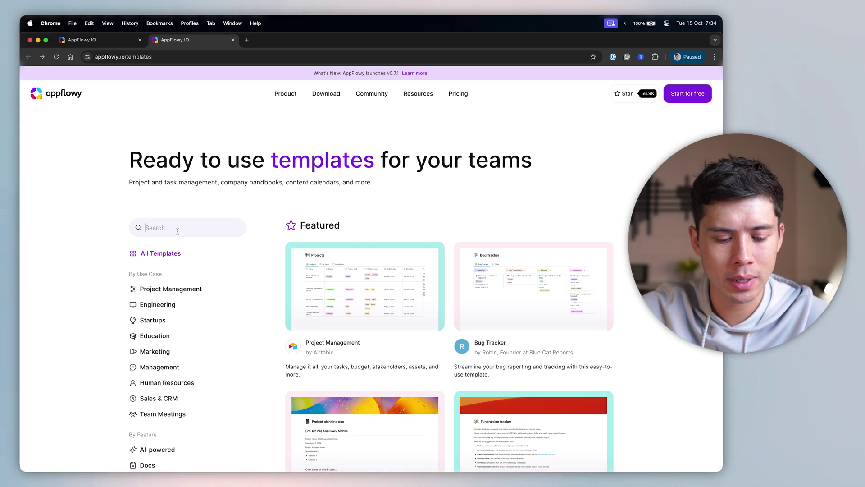
pyautogui.write('class ')
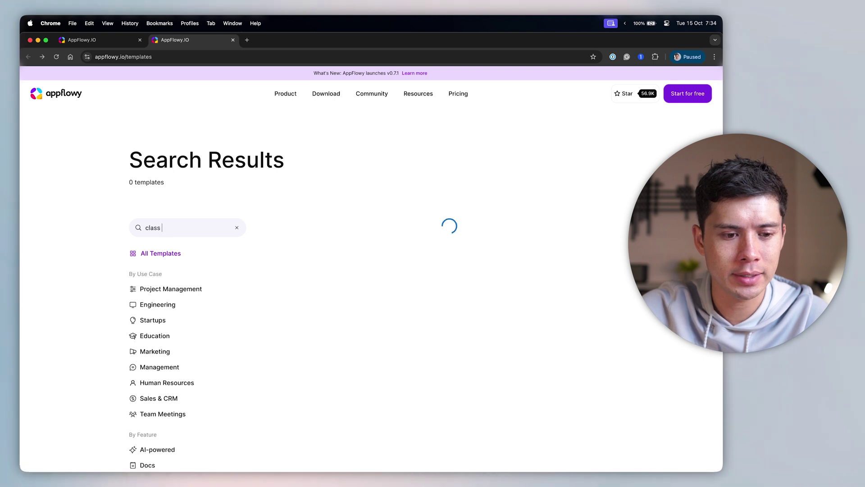
pyautogui.write('notes')
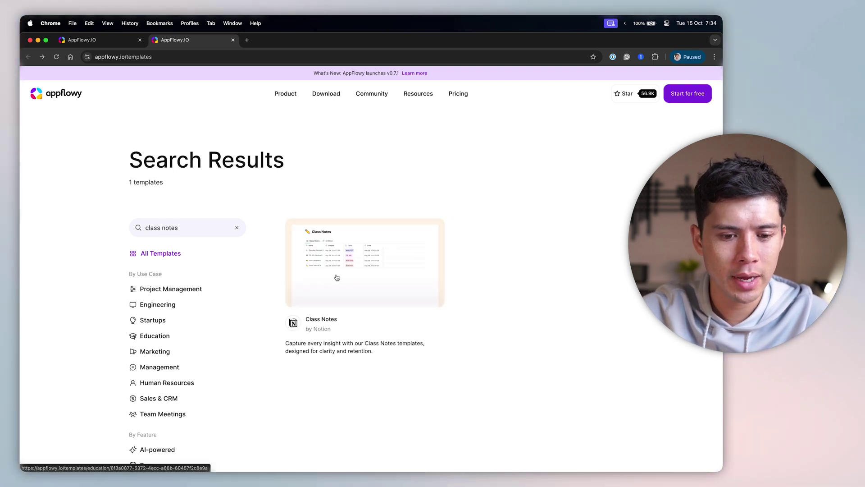
# - Open the Class Notes template and add a copy to the General space of My Workspace
pyautogui.click(339, 269)
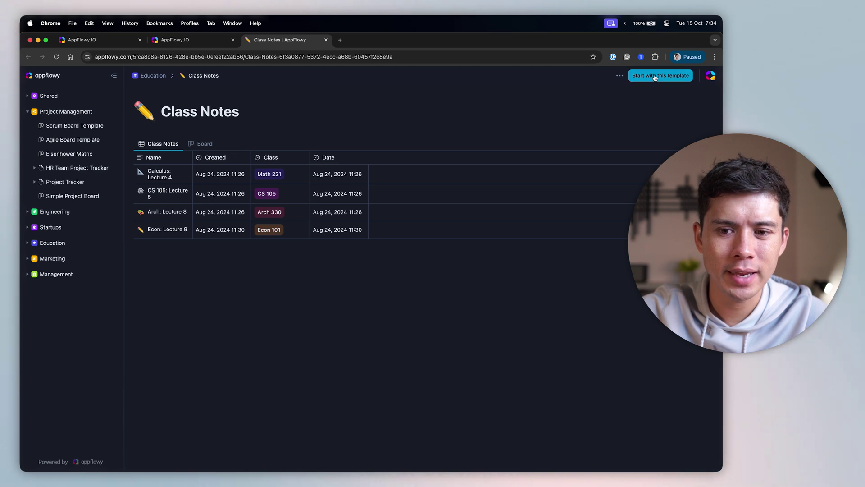
pyautogui.click(655, 77)
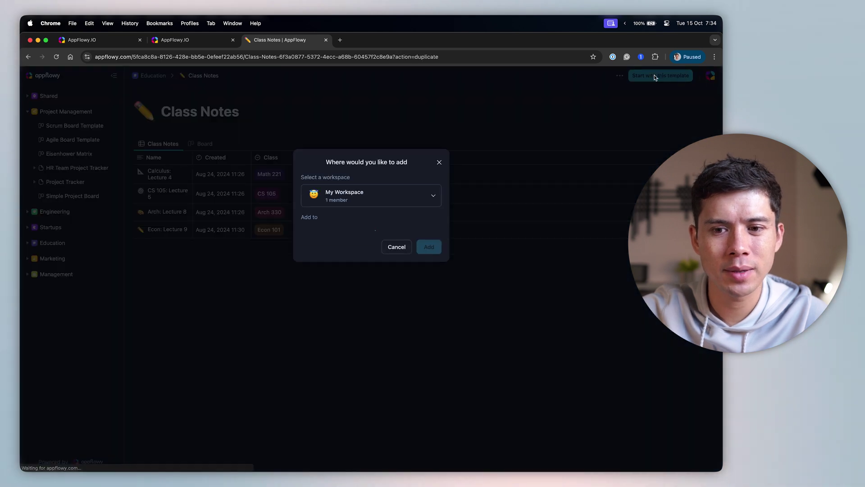
pyautogui.click(318, 231)
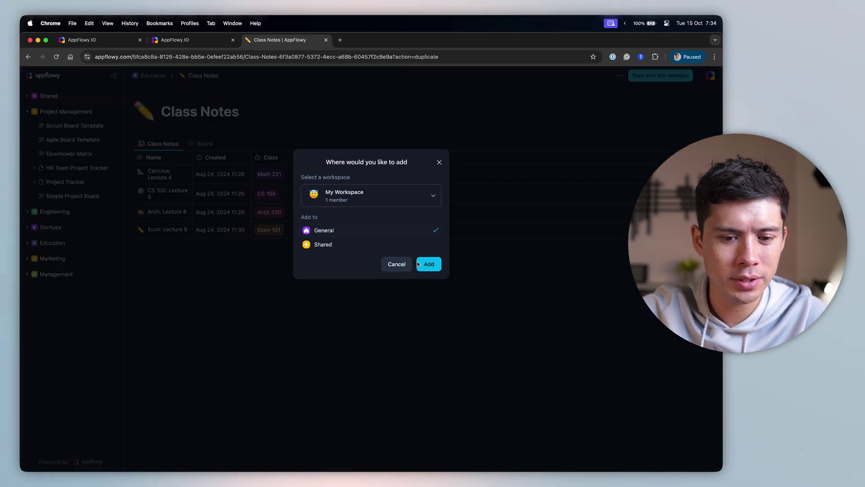
pyautogui.click(429, 264)
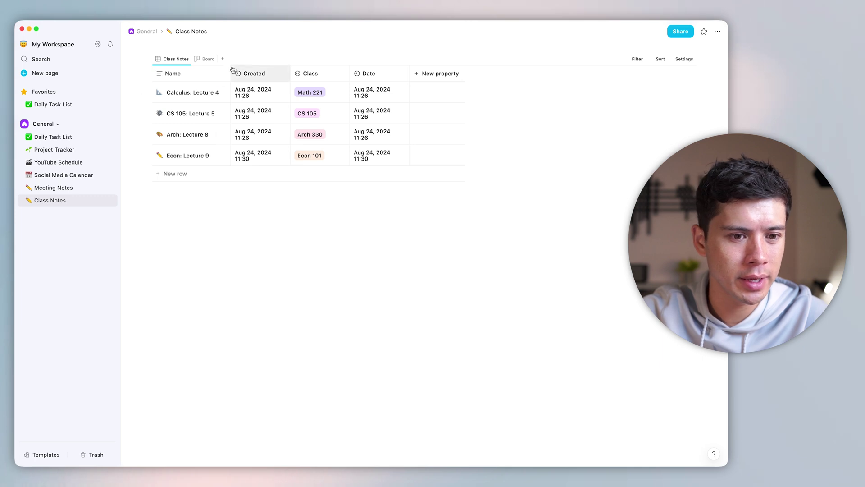
# - Widen the Name column slightly and retitle the Calculus row page to 'Calculus: Lecture 7'
pyautogui.moveTo(229, 73); pyautogui.dragTo(245, 73)
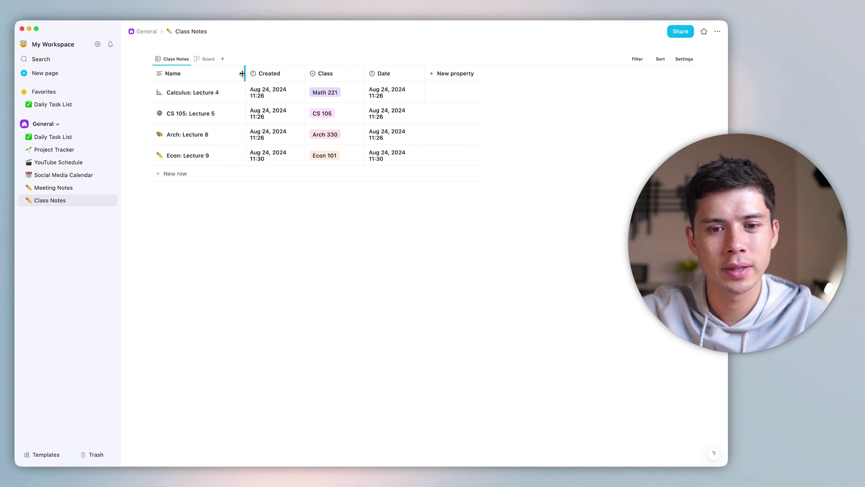
pyautogui.click(235, 93)
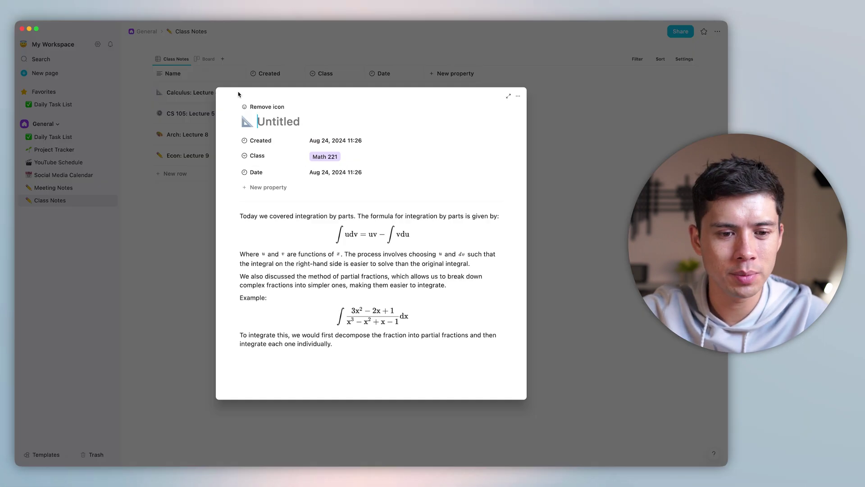
pyautogui.write('Cal')
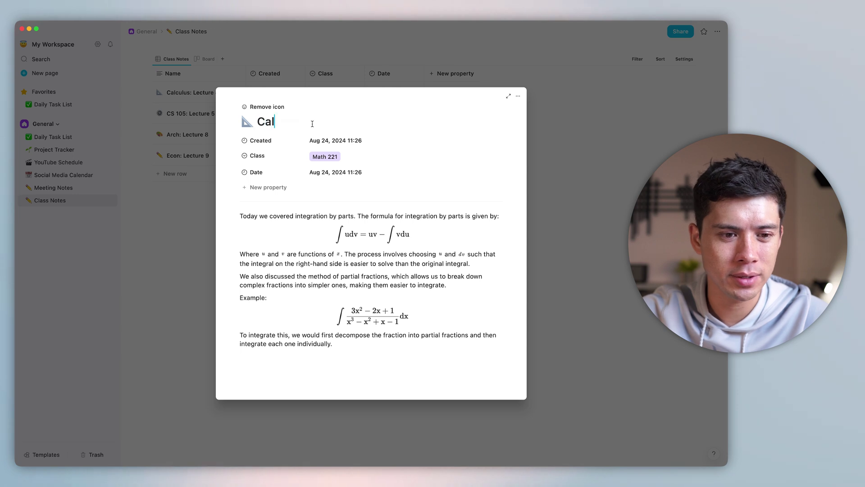
pyautogui.write('culus:')
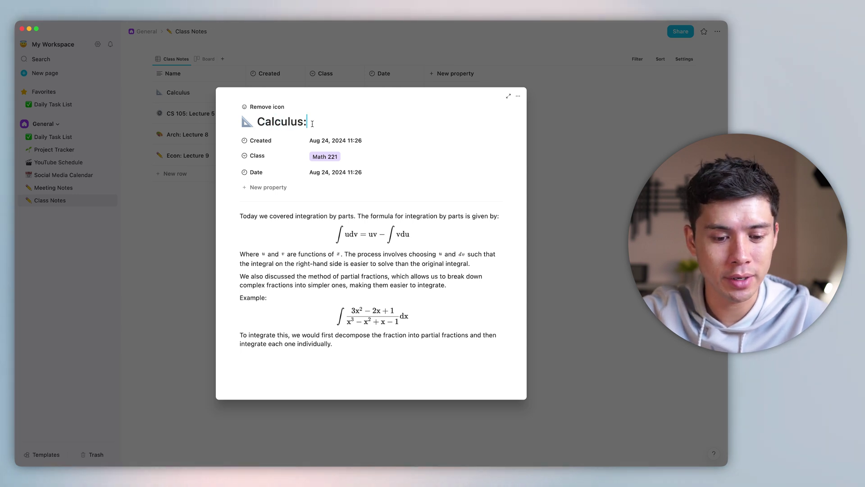
pyautogui.write(' Lecture 7')
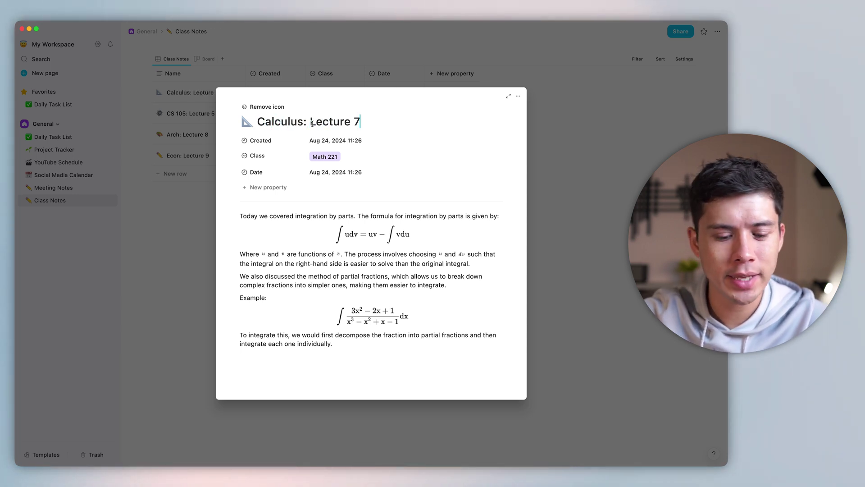
pyautogui.click(397, 217)
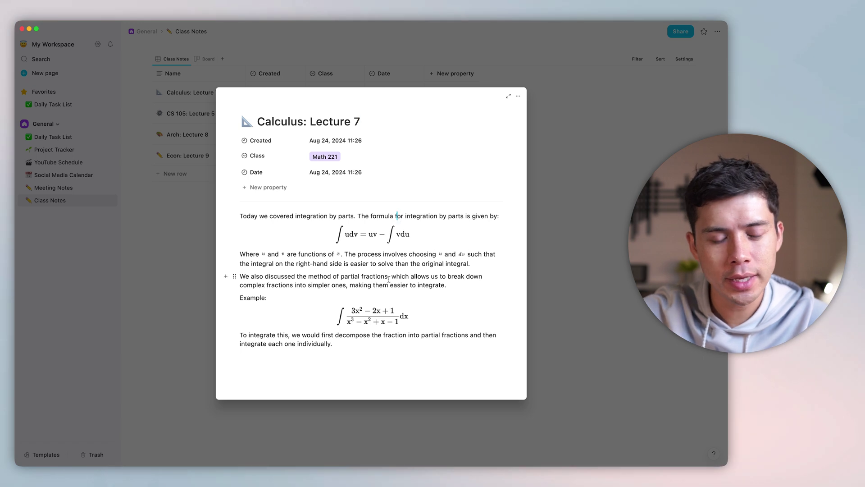
pyautogui.click(575, 283)
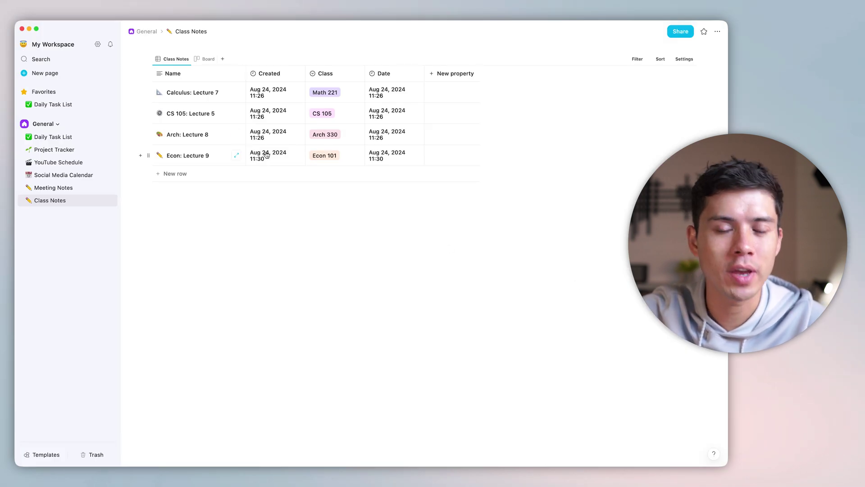
# - Rename the CS 105: Lecture 5 row to 'Class Notes'
pyautogui.click(220, 112)
pyautogui.press('super+a')
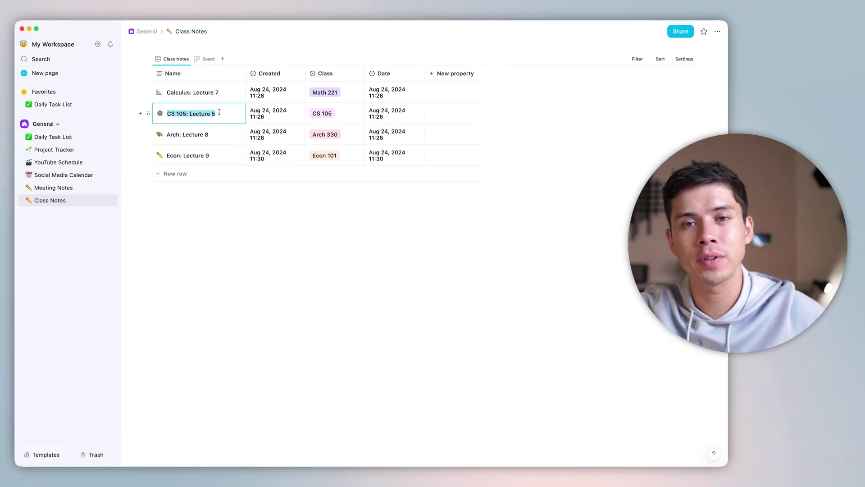
pyautogui.write('Class Notes')
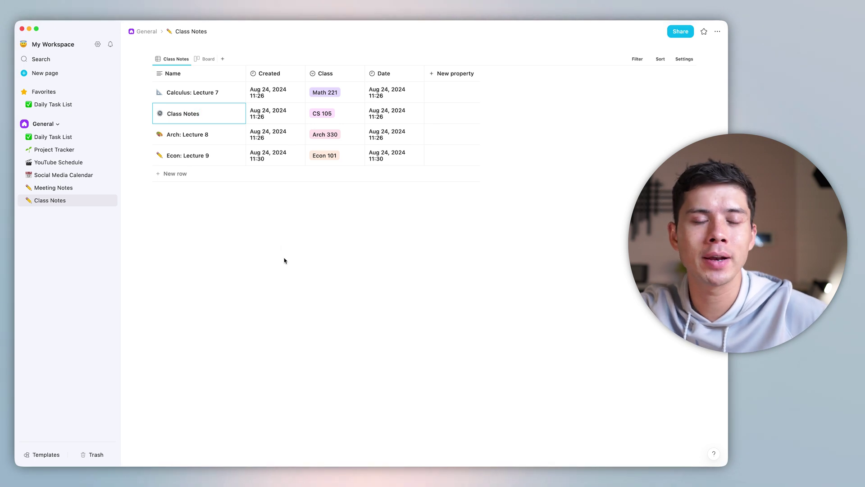
pyautogui.click(284, 265)
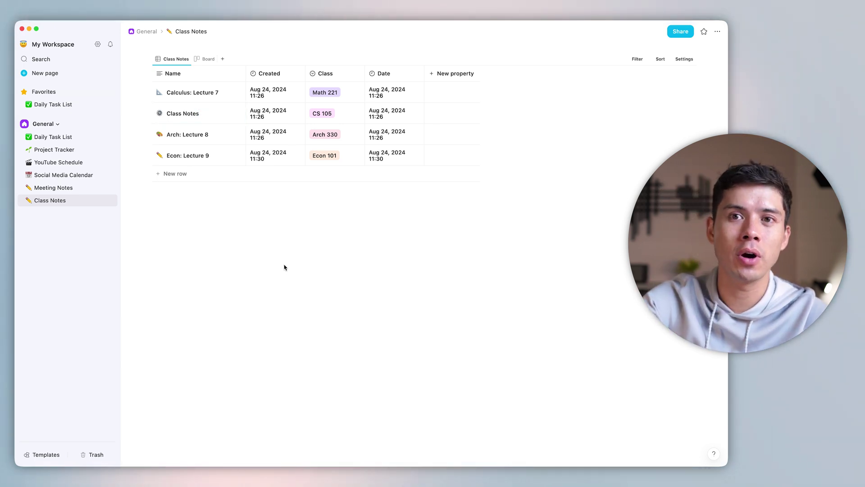